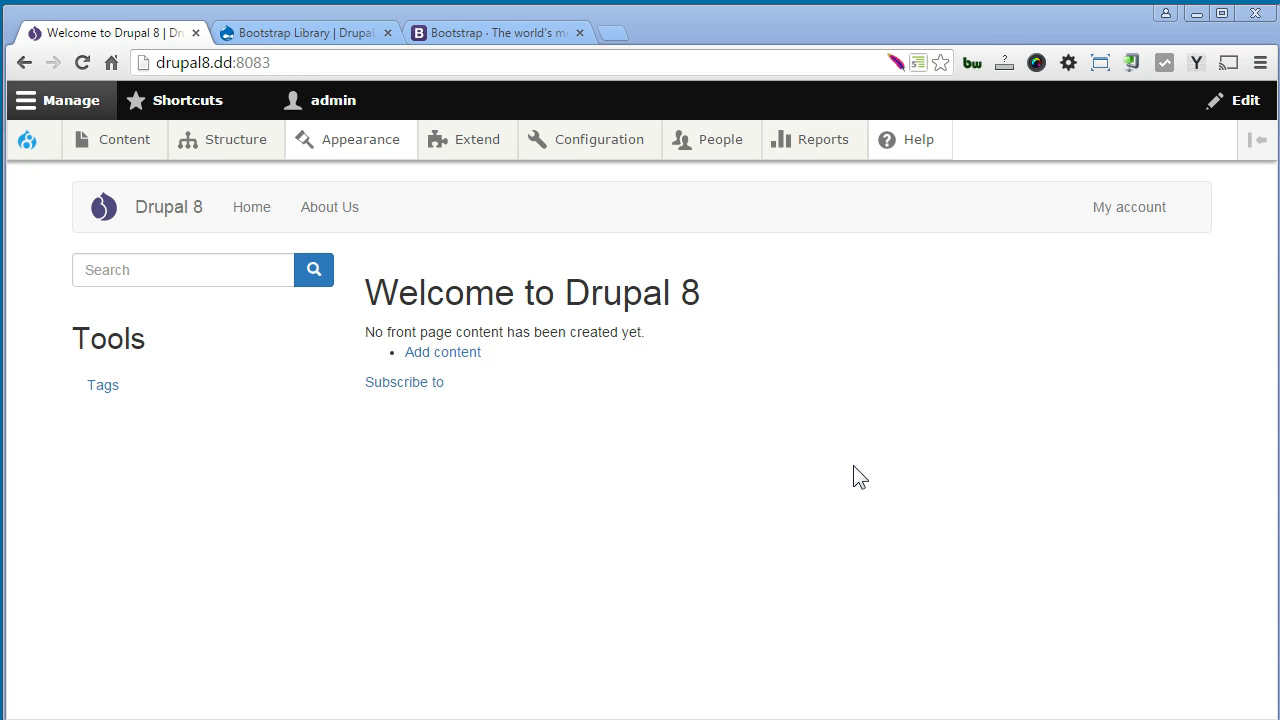
Set the CDN Provider to None in the Bootstrap Sub-Theme (CDN) advanced settings and save the configuration.
click(362, 147)
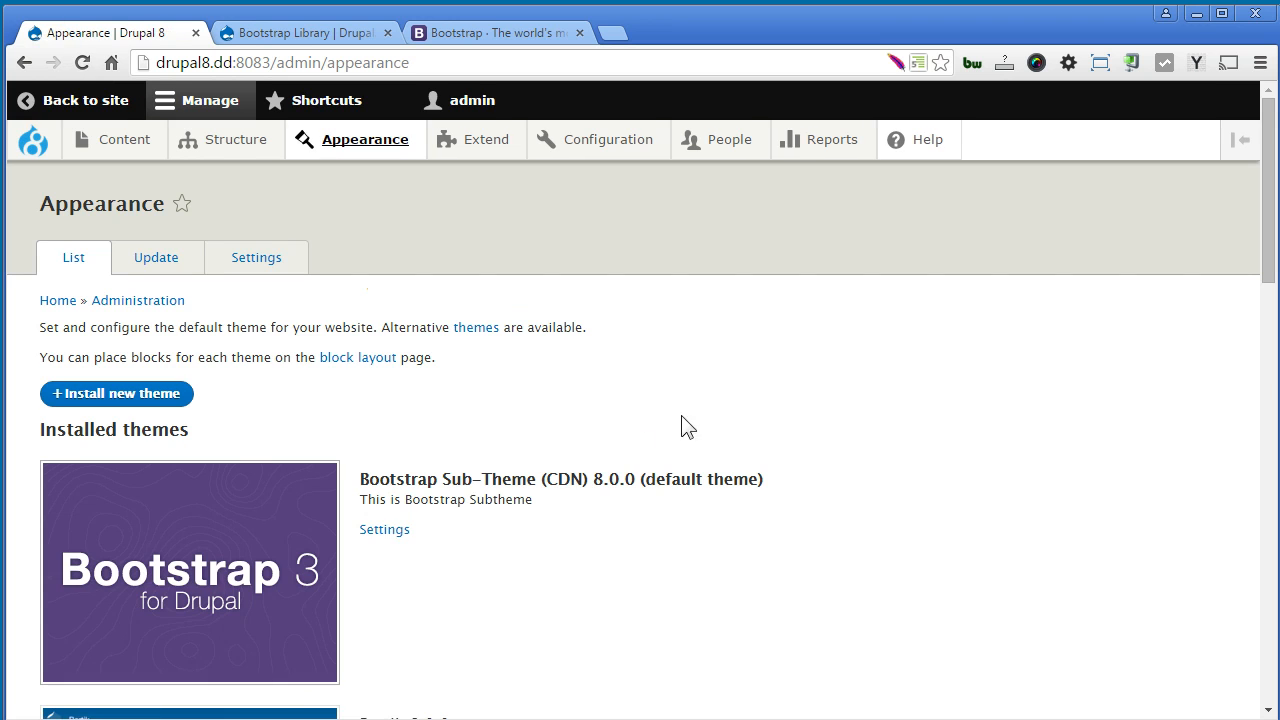
click(376, 530)
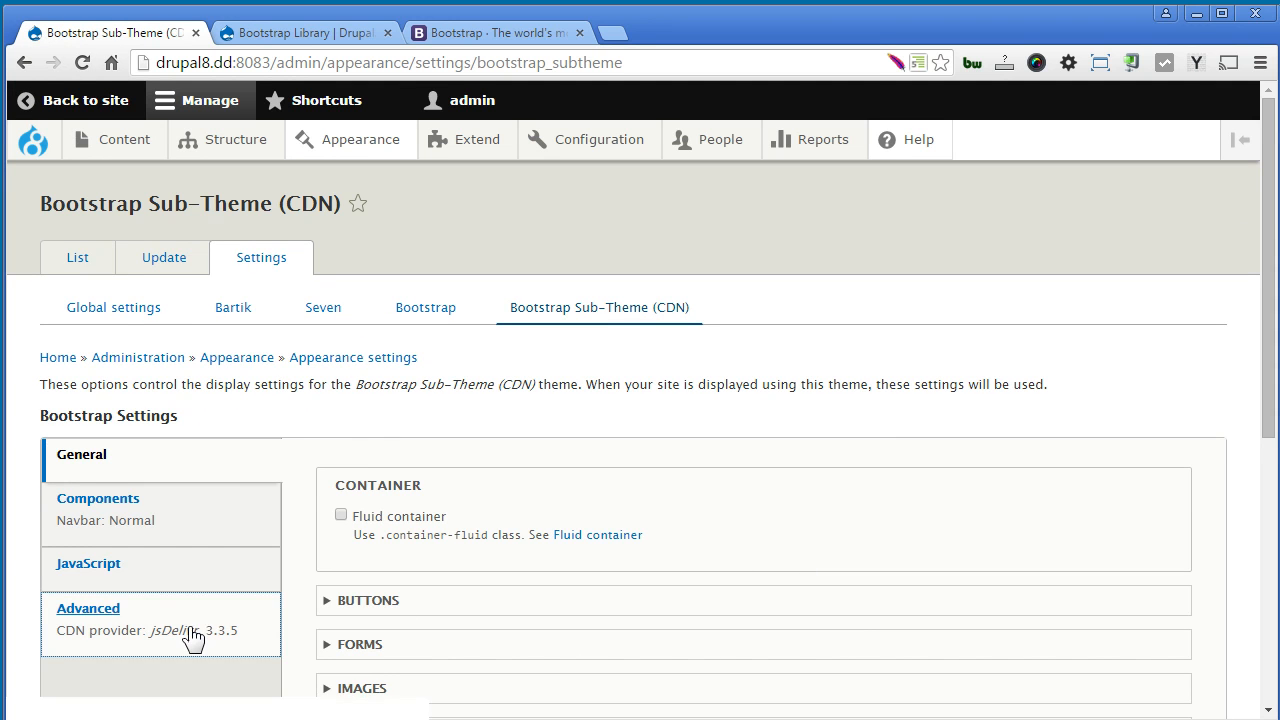
click(203, 638)
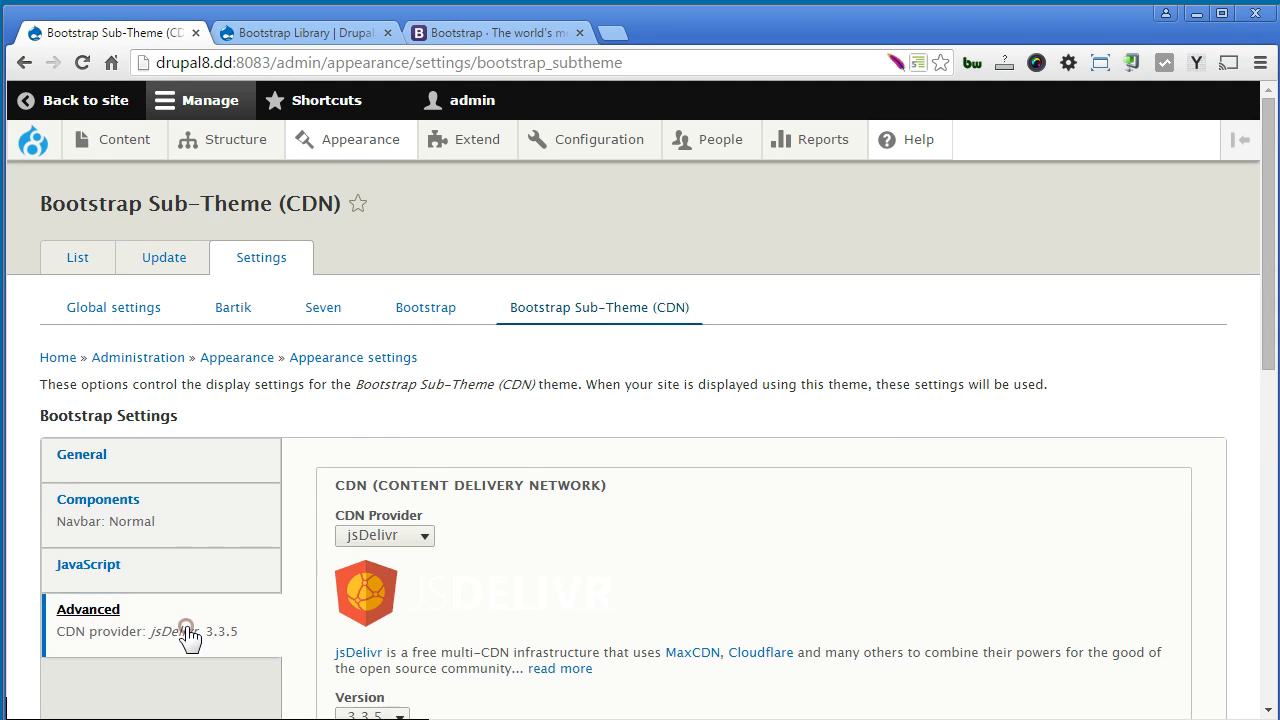
click(417, 536)
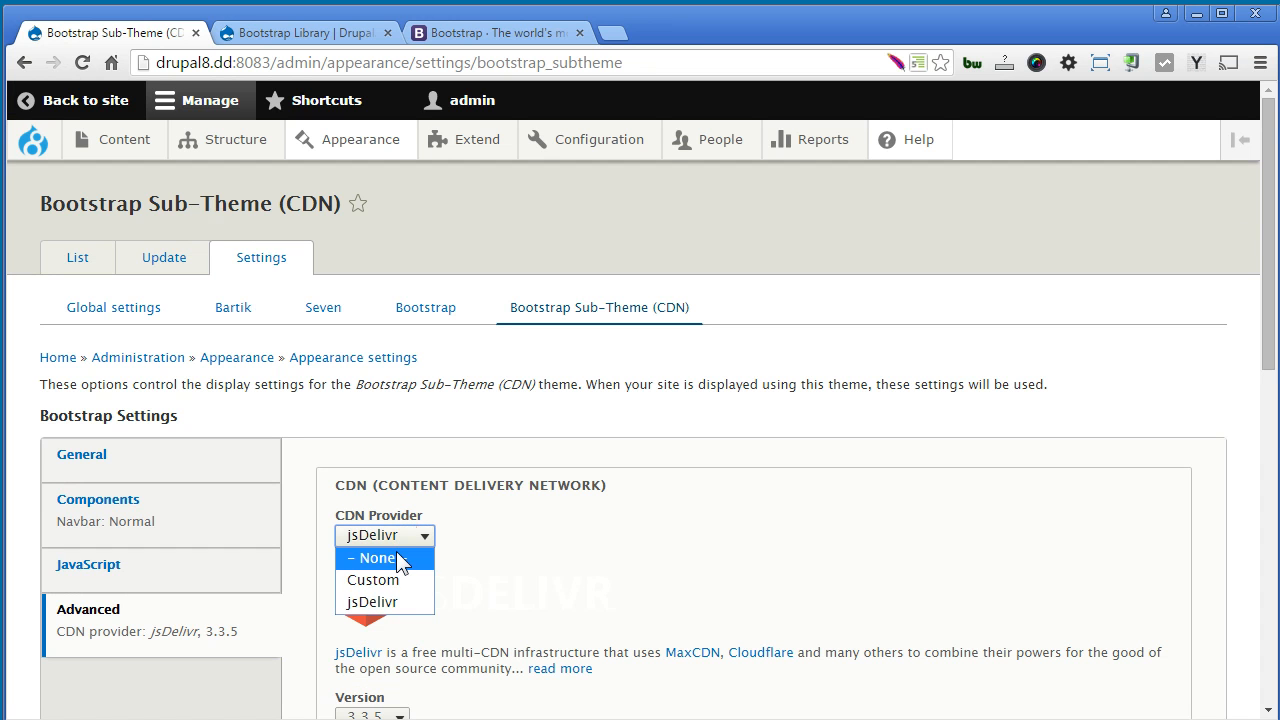
click(400, 560)
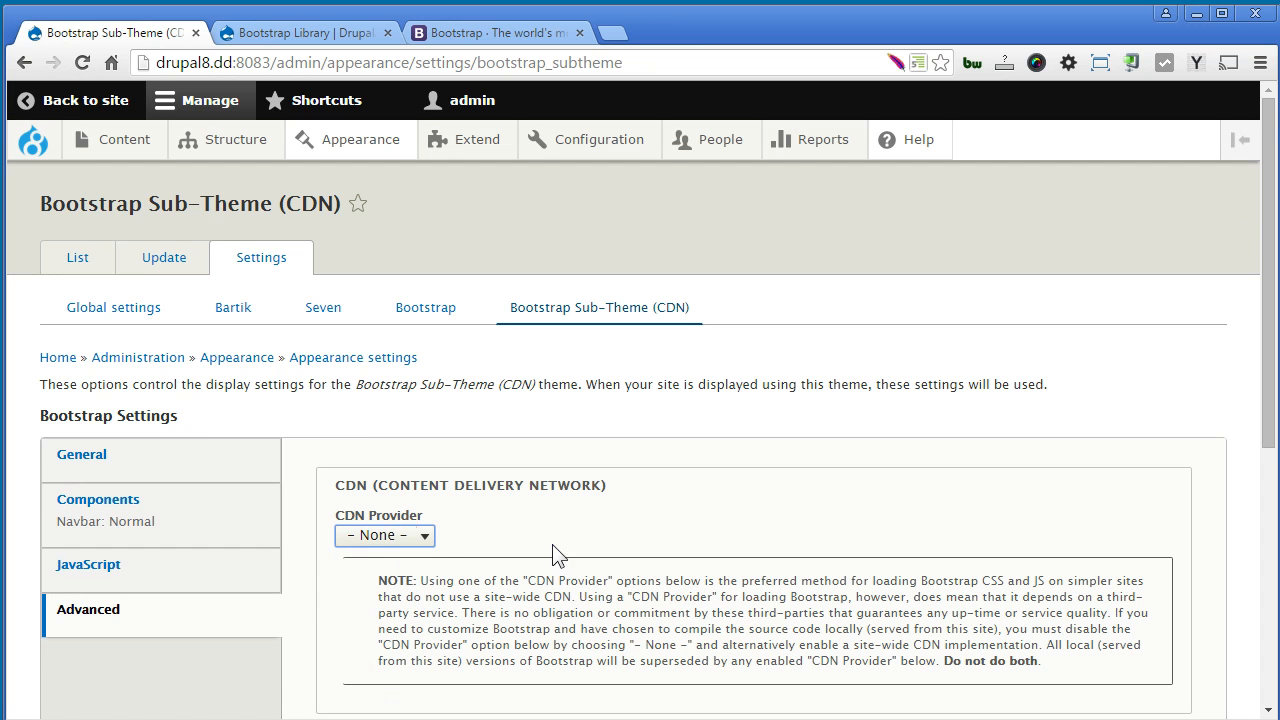
drag(1270, 362, 1266, 620)
click(177, 645)
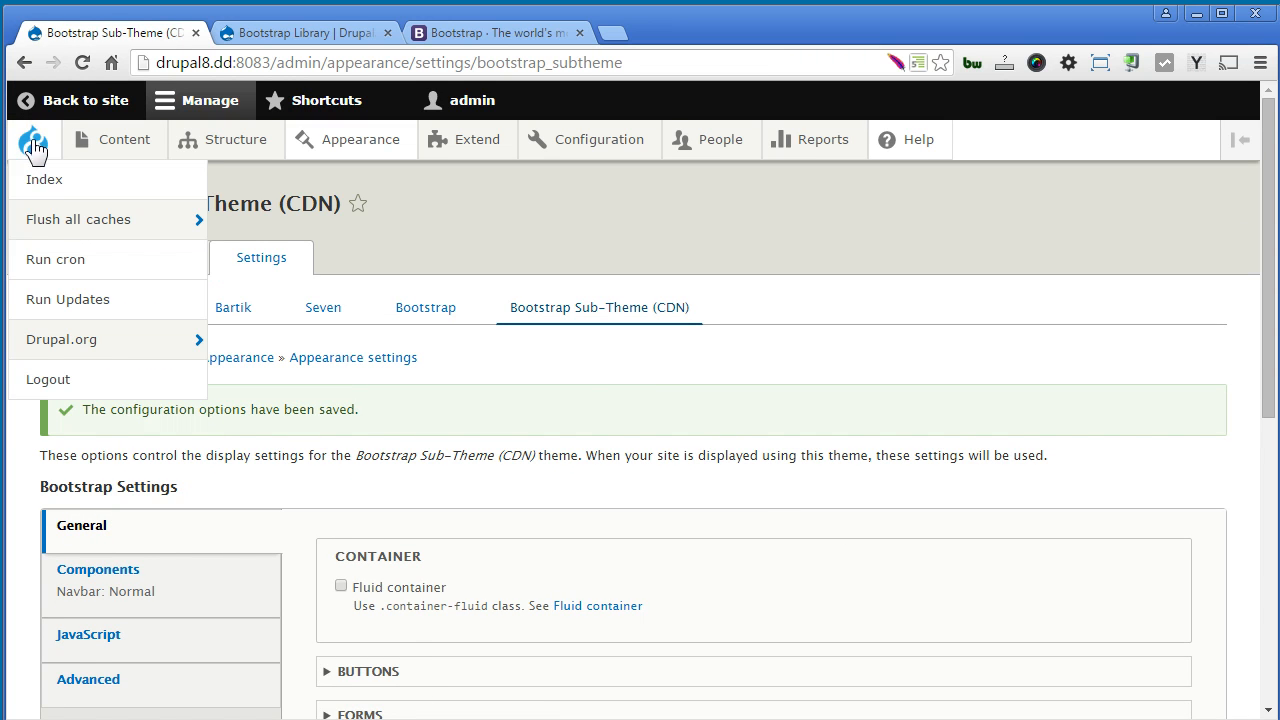
Return to the site's front page and flush all caches.
click(33, 139)
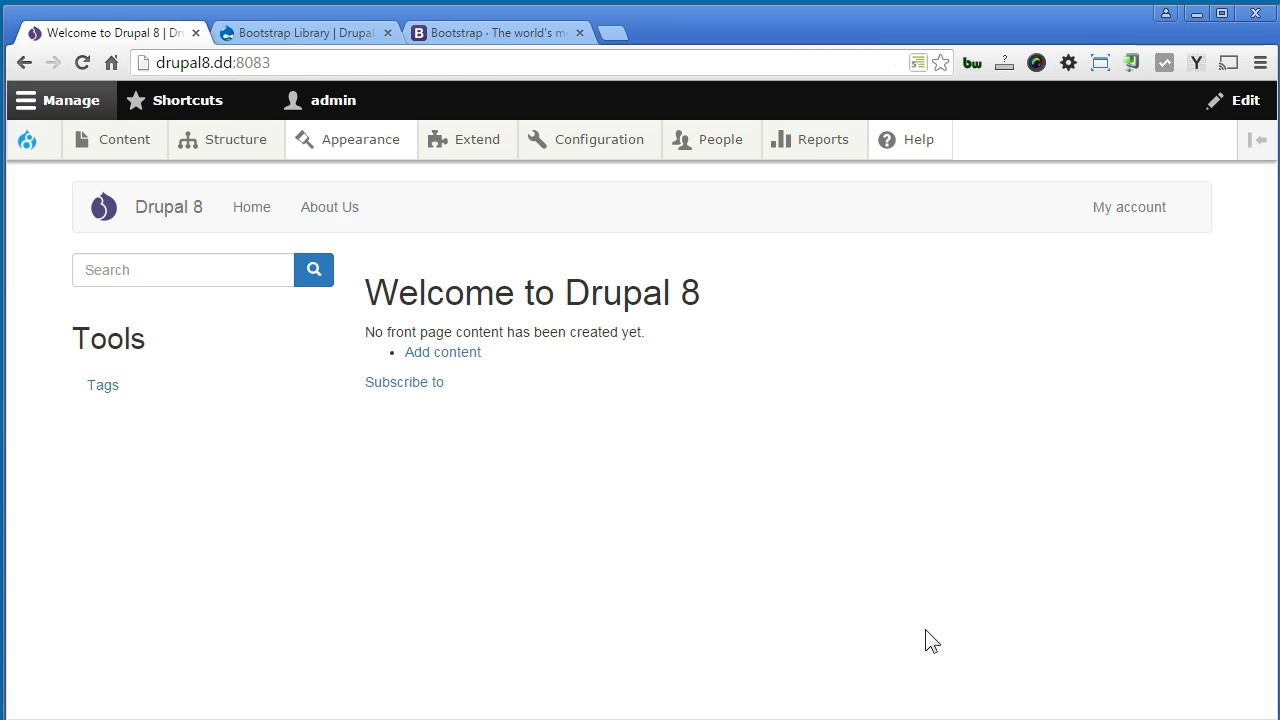
mouse_move(29, 160)
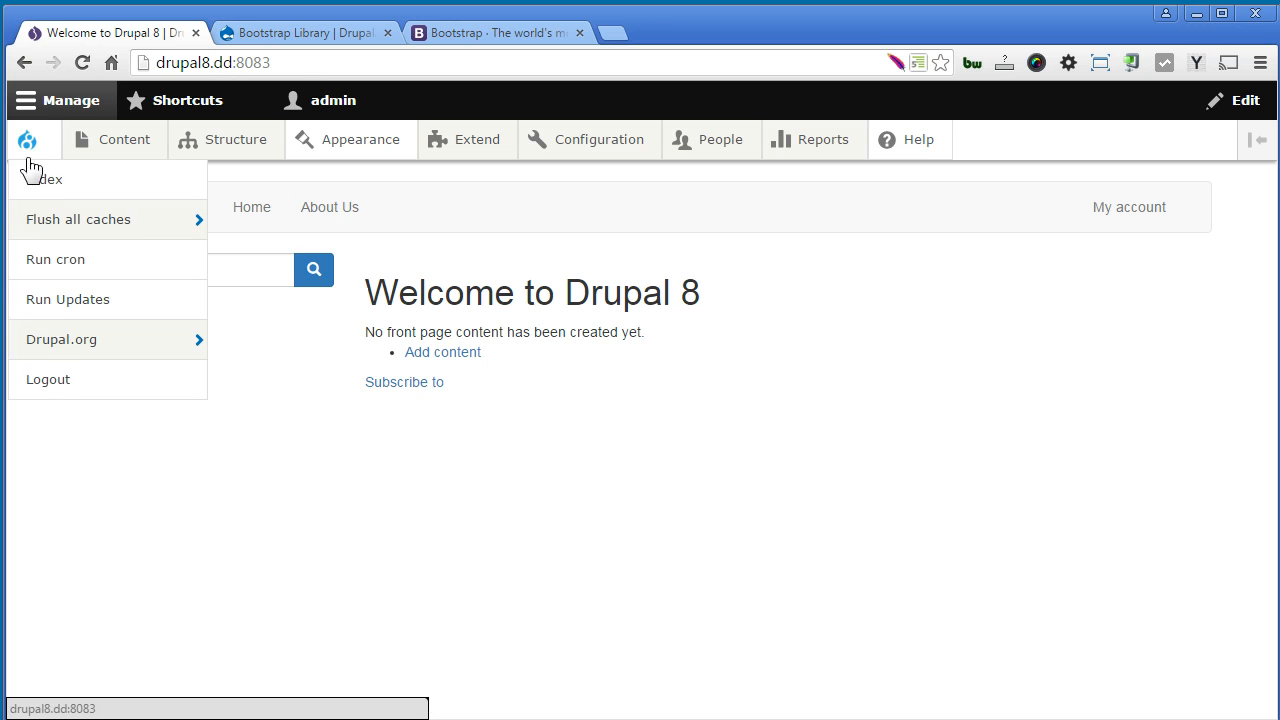
click(55, 224)
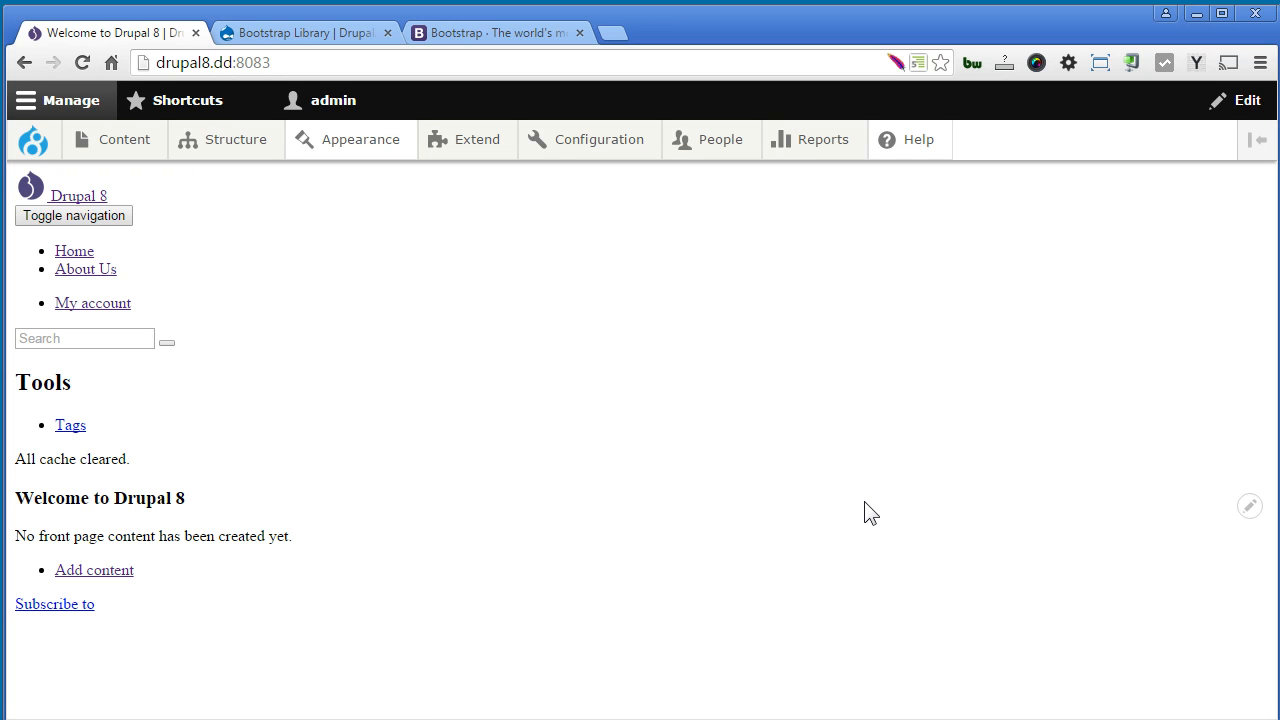
Copy the link address of the 8.x-1.1 tar.gz release from the Bootstrap Library project page on drupal.org.
click(343, 31)
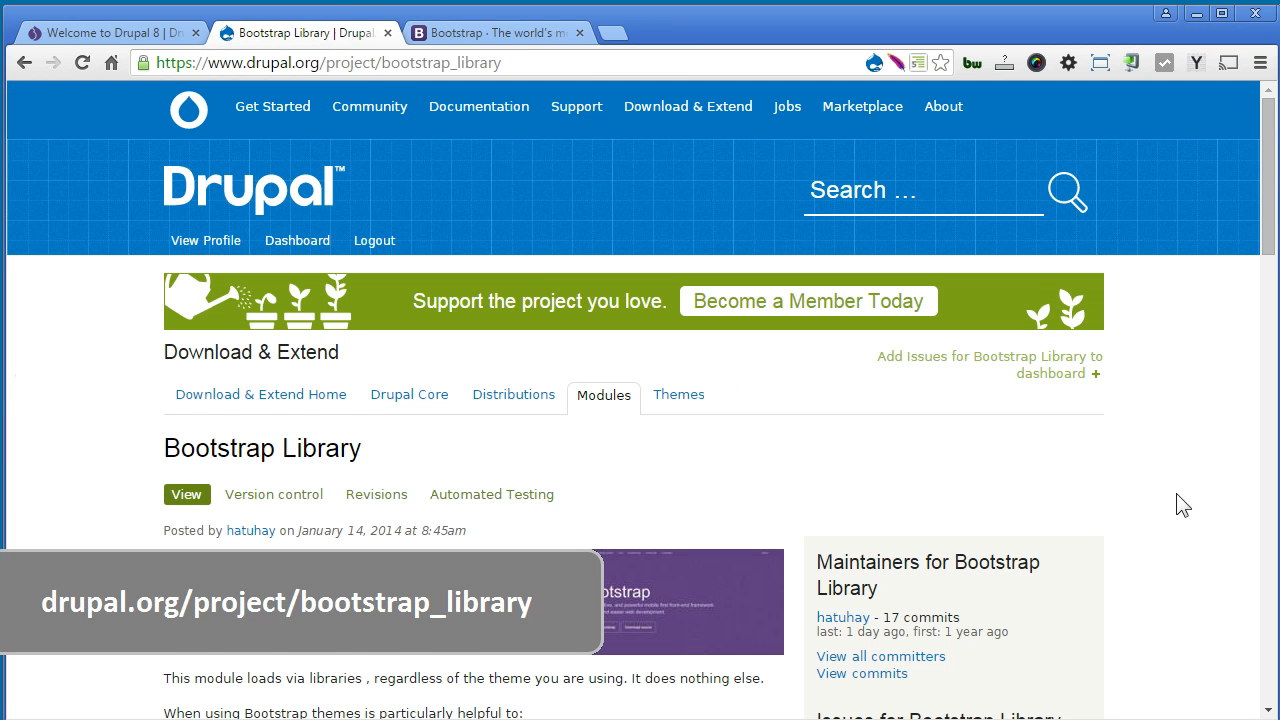
drag(1271, 230, 1274, 378)
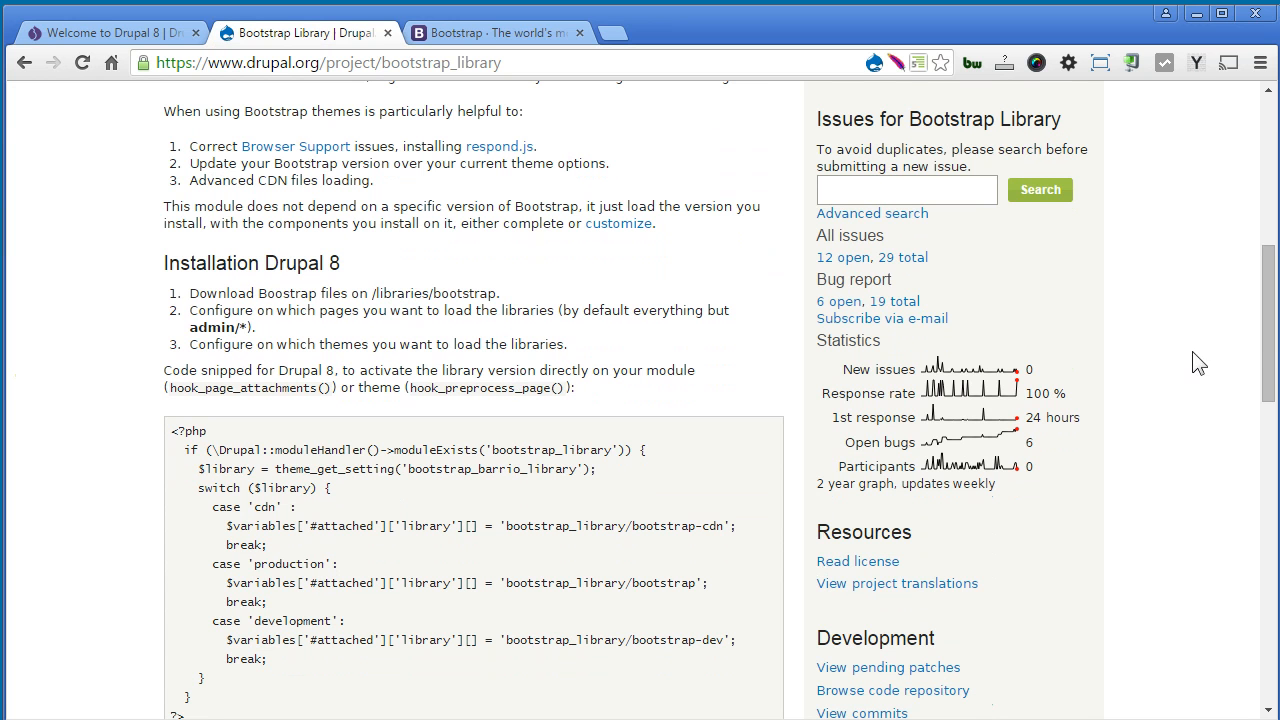
drag(1272, 347, 1272, 592)
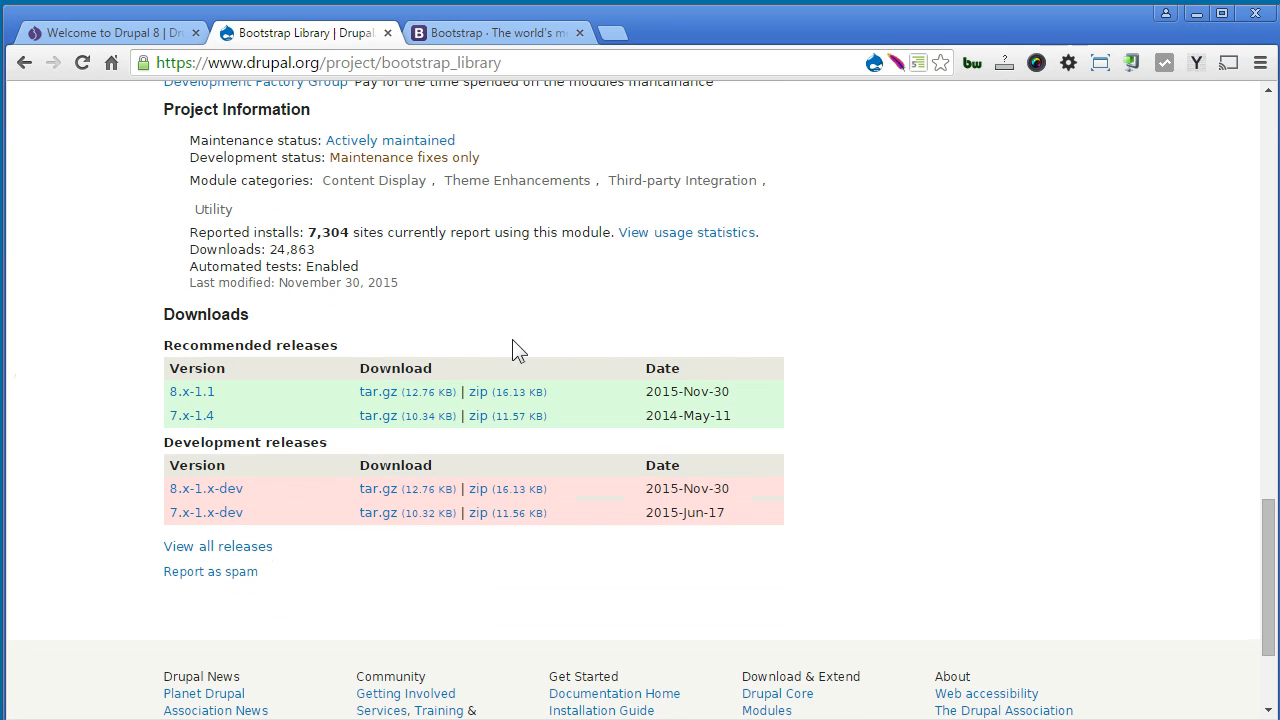
right_click(409, 391)
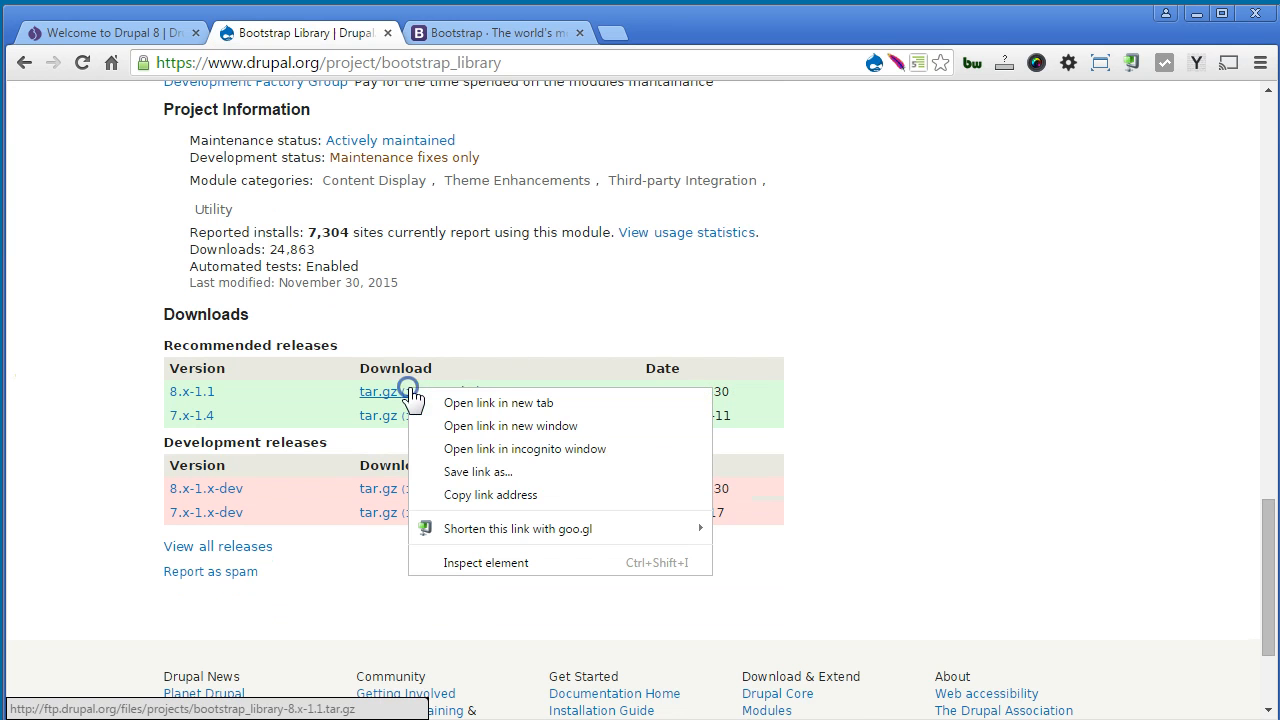
click(474, 494)
Install a new module on the Drupal 8 site from the copied Bootstrap Library URL.
click(114, 32)
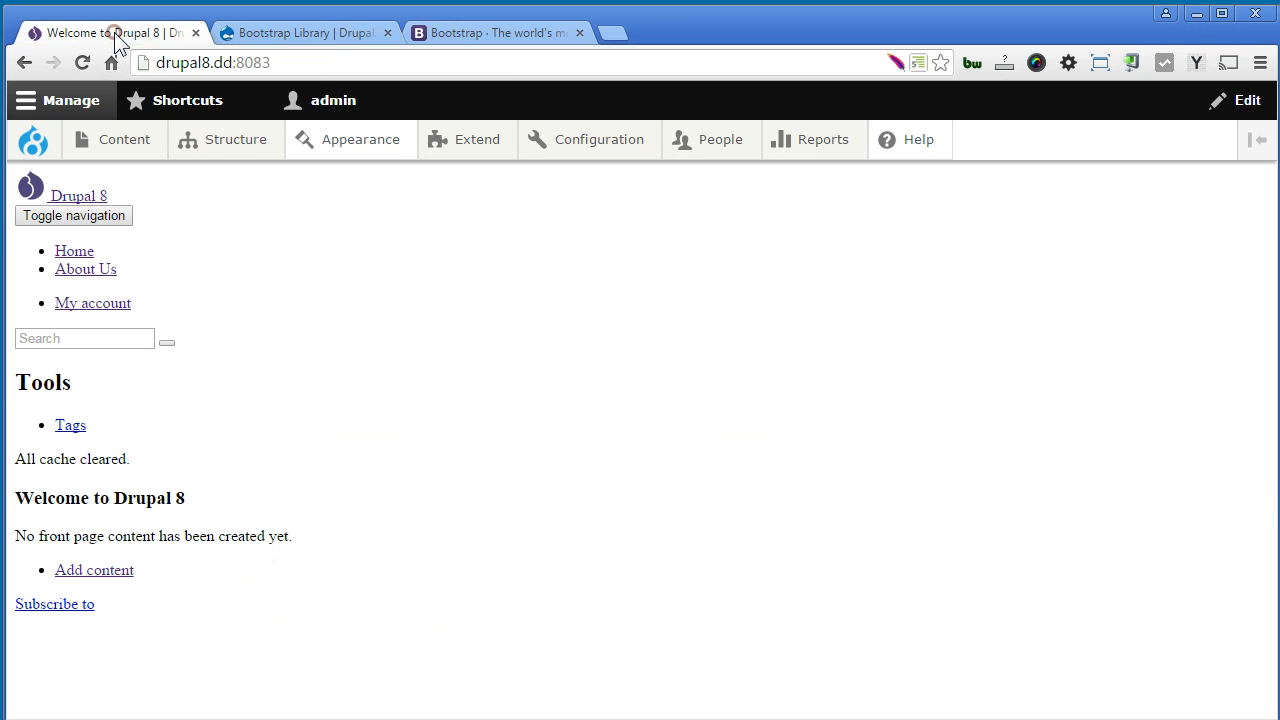
mouse_move(484, 145)
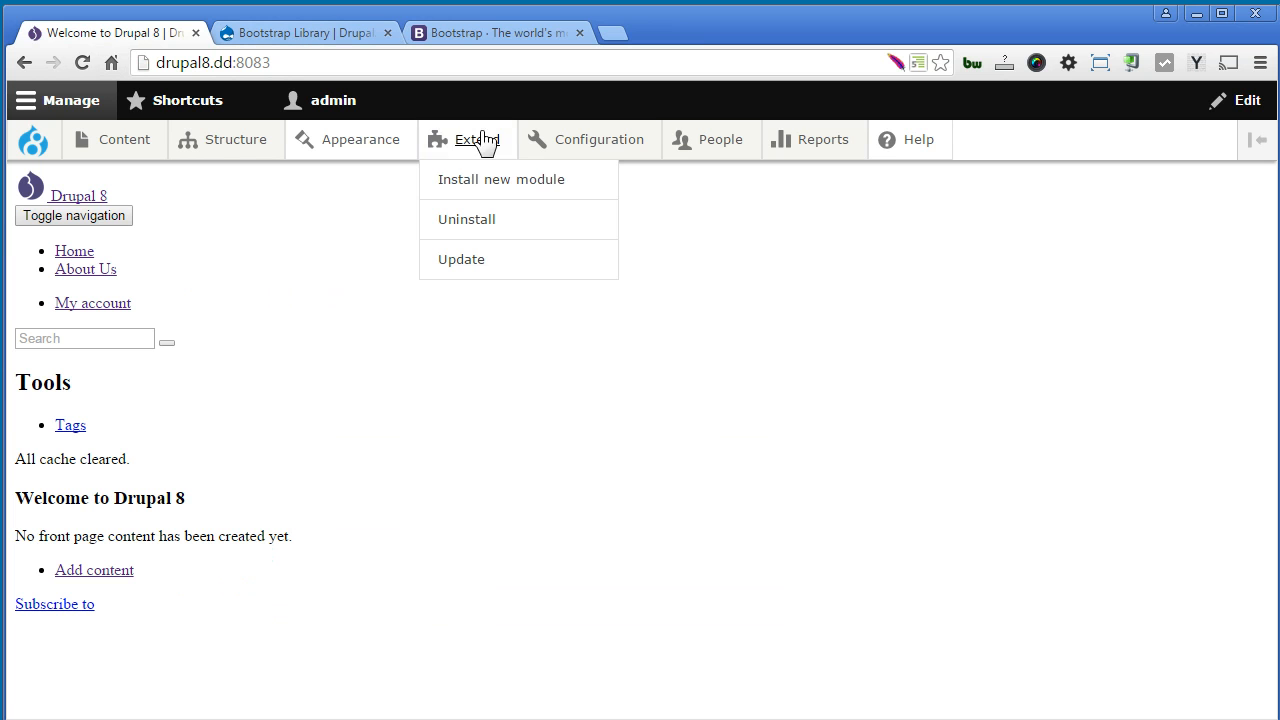
click(491, 181)
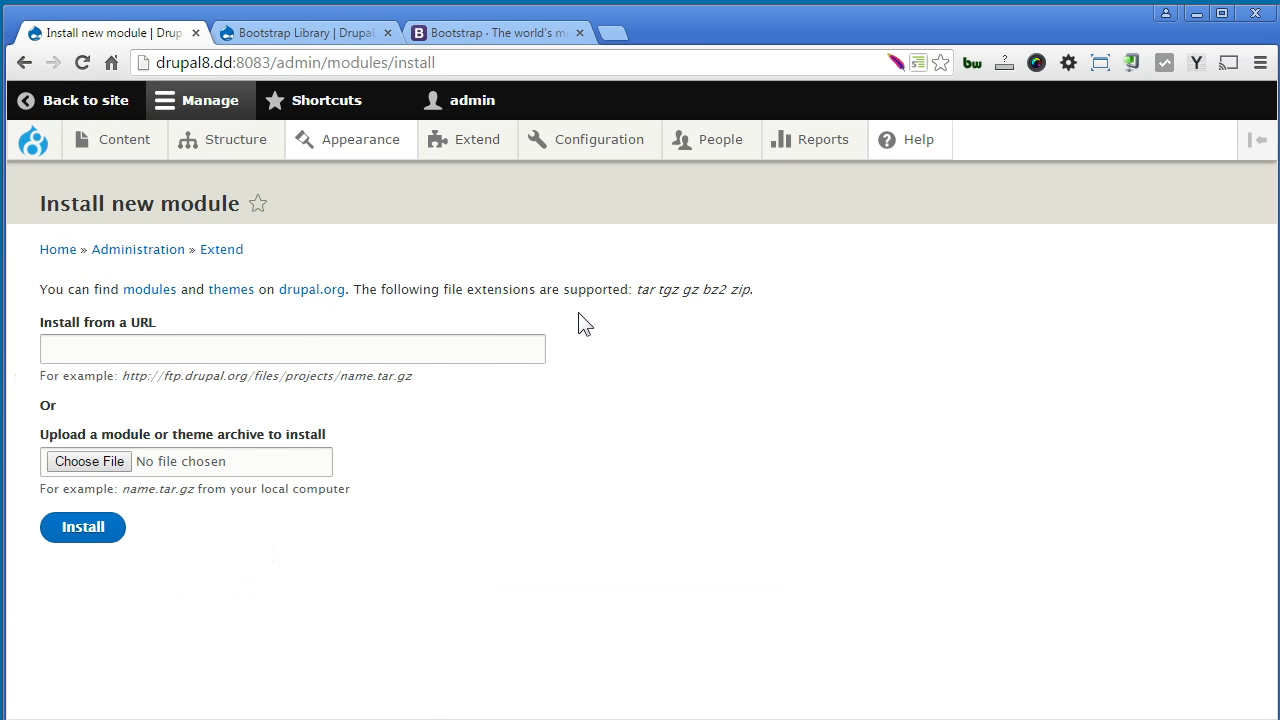
click(487, 348)
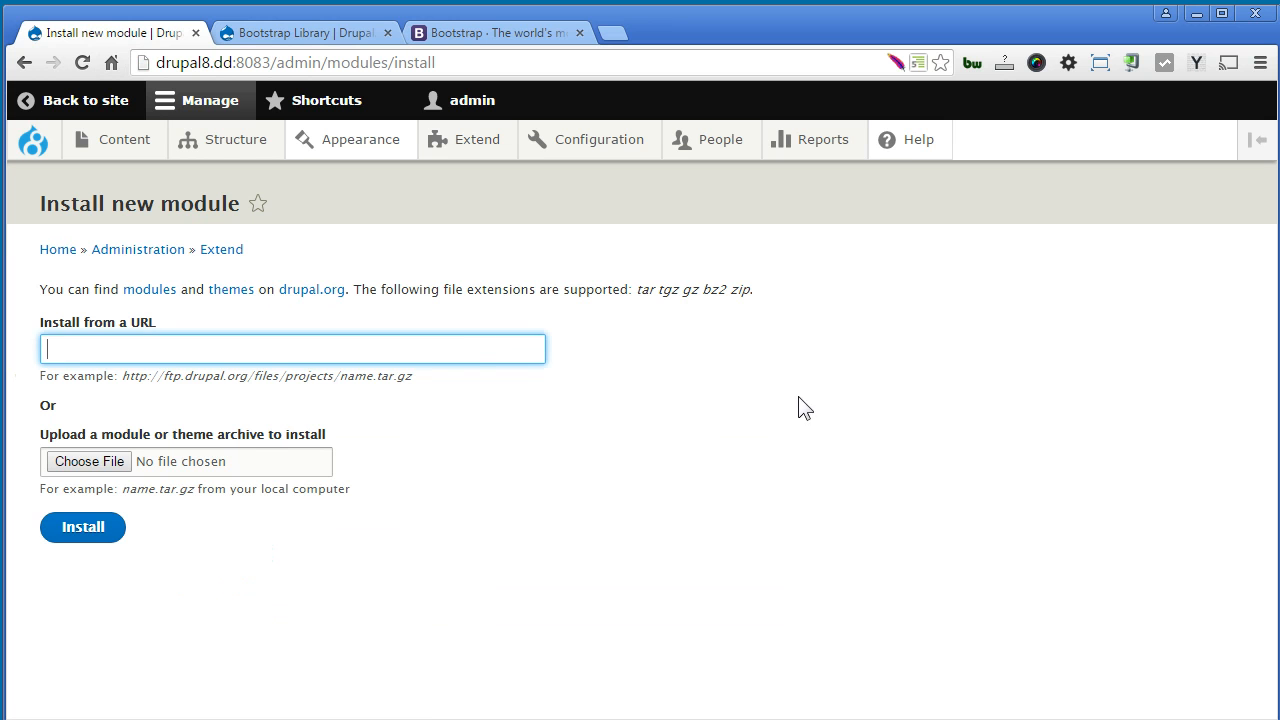
key(ctrl+v)
click(105, 532)
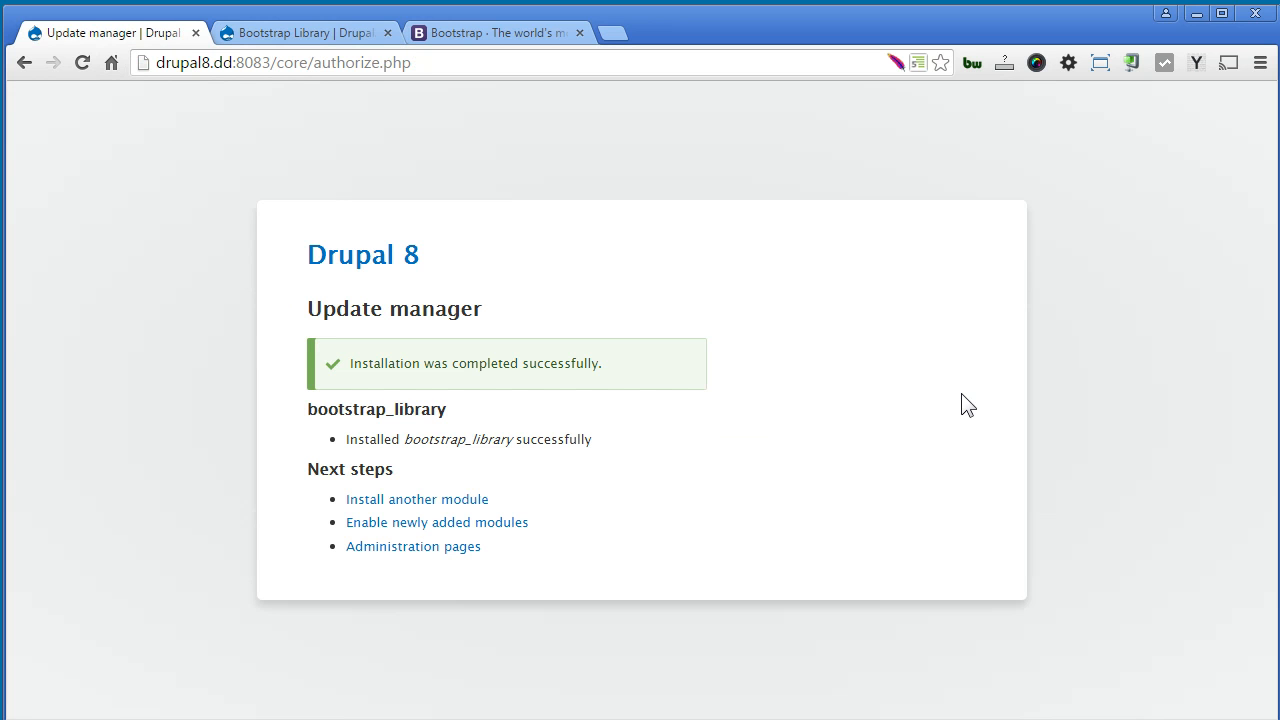
Switch to the Bootstrap website and open its Getting started page for the download.
click(525, 32)
click(665, 575)
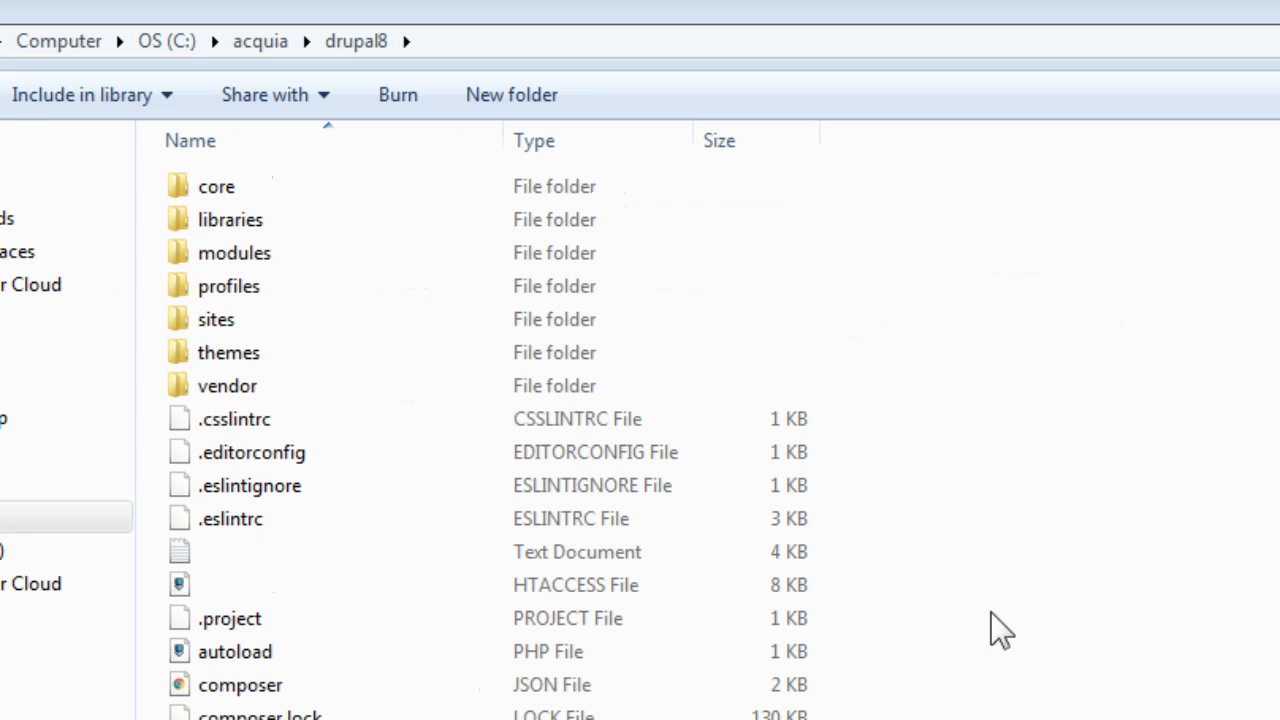
In the file manager, open drupal8's libraries folder and examine the contents of the nested bootstrap-3.3.6-dist folders.
click(600, 220)
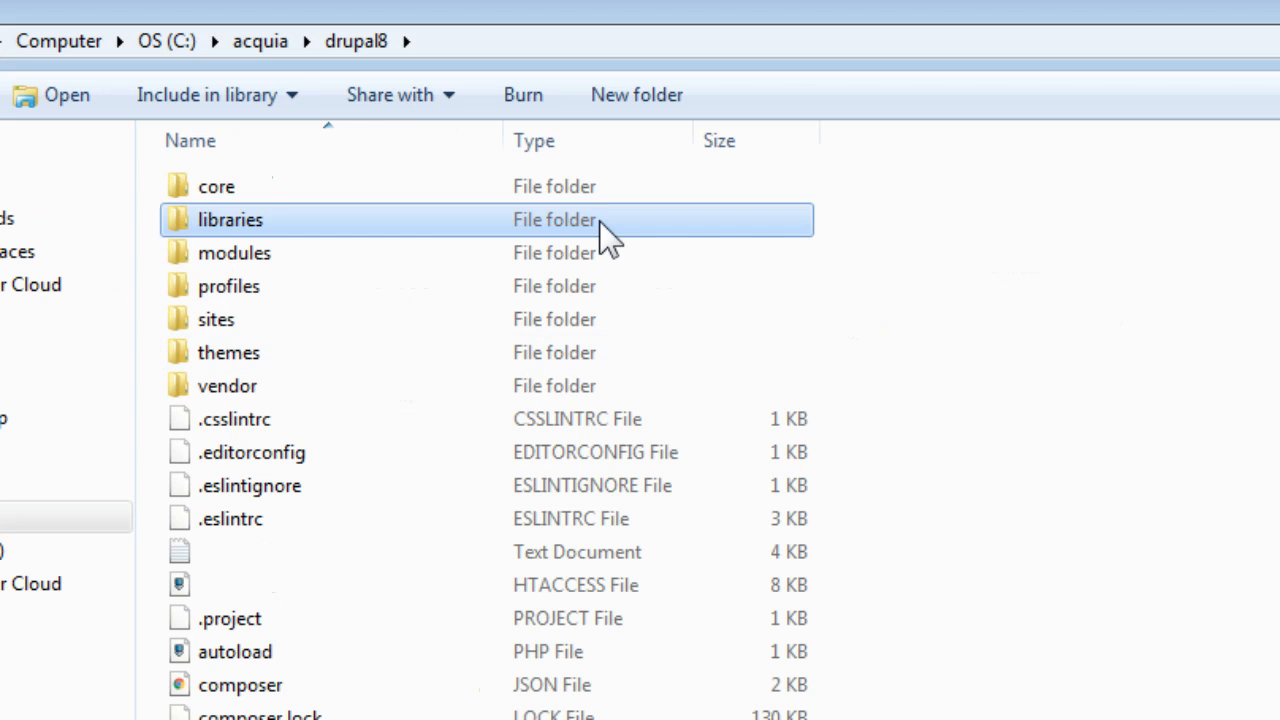
double_click(599, 220)
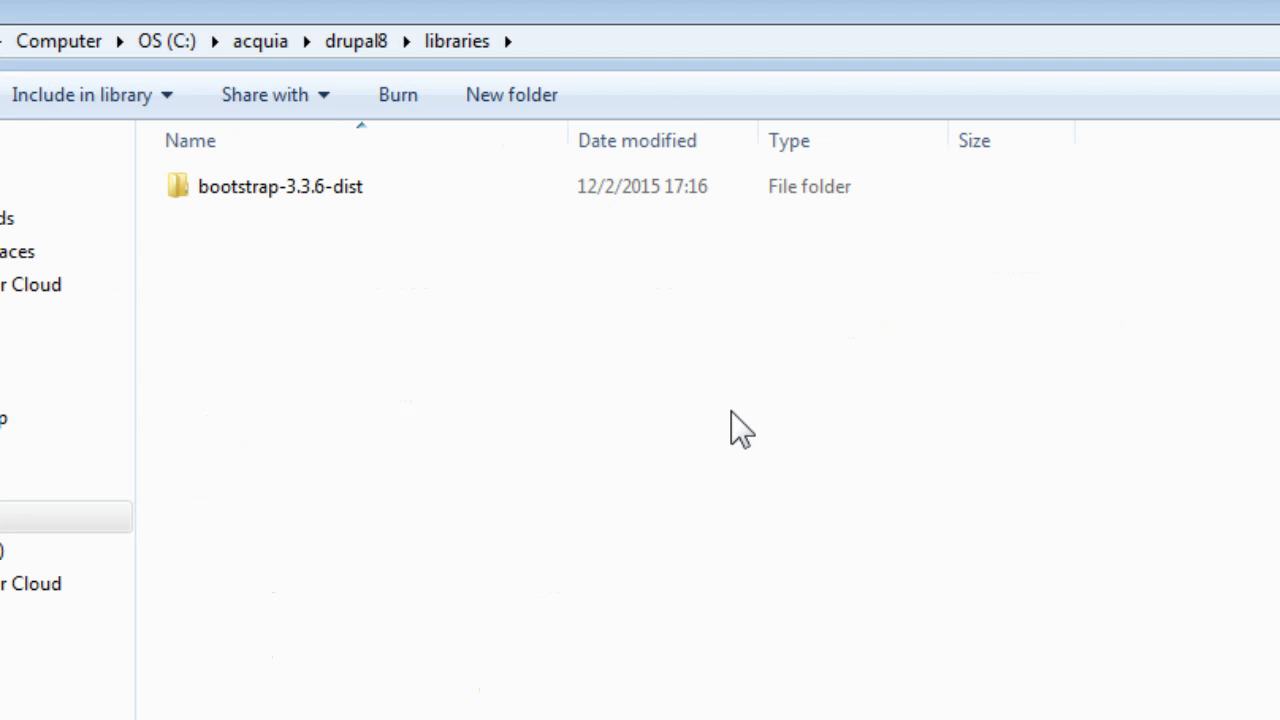
double_click(430, 197)
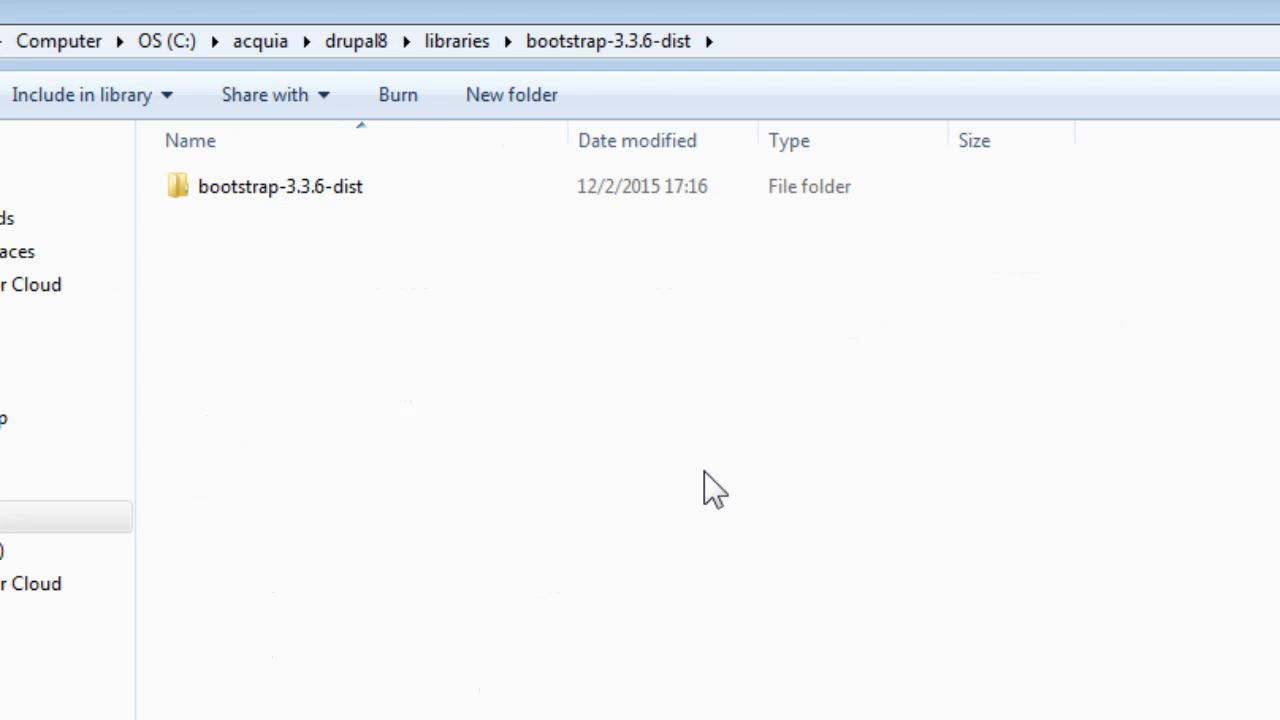
double_click(308, 191)
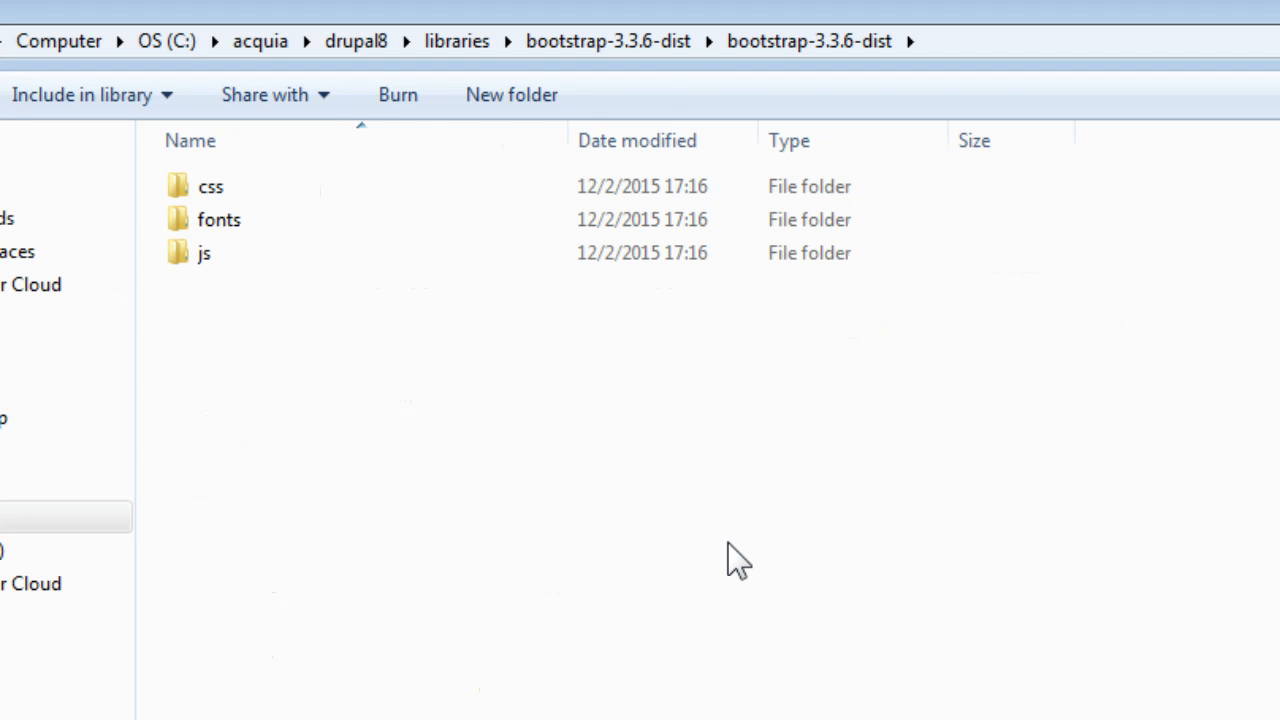
Go back to the outer bootstrap-3.3.6-dist folder and rename the folder inside it as bootstrap.
click(655, 39)
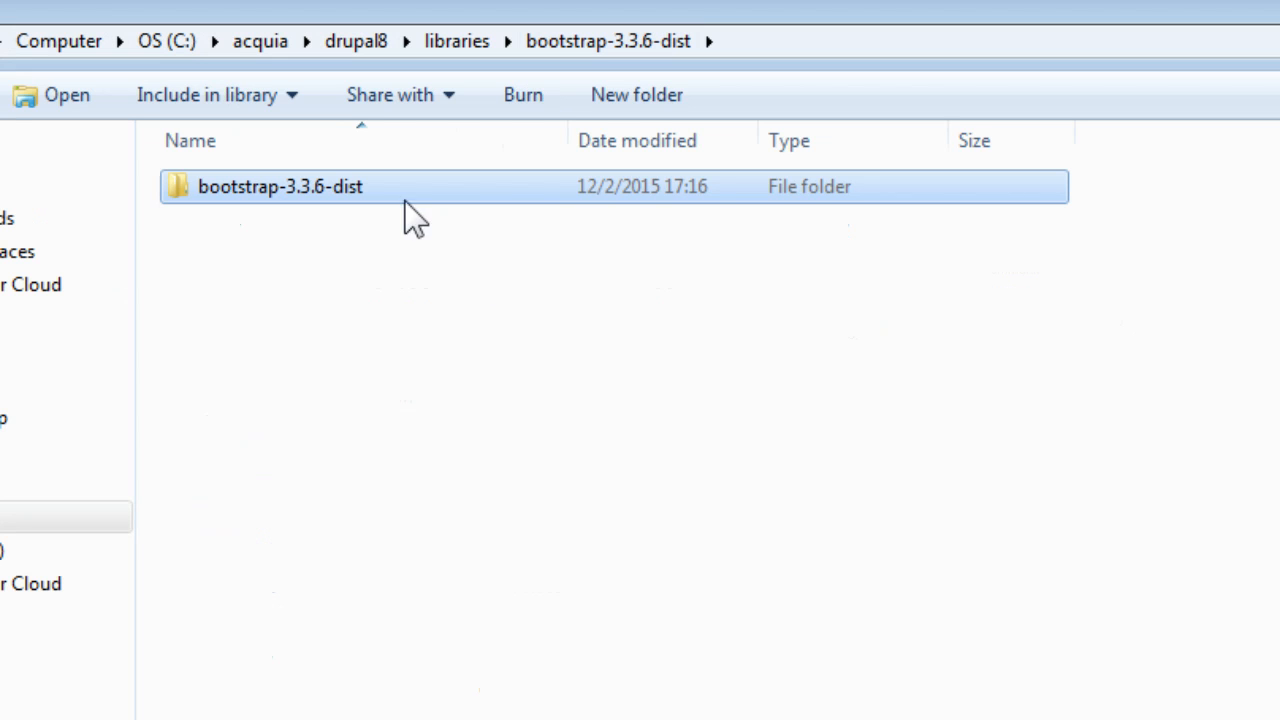
click(334, 190)
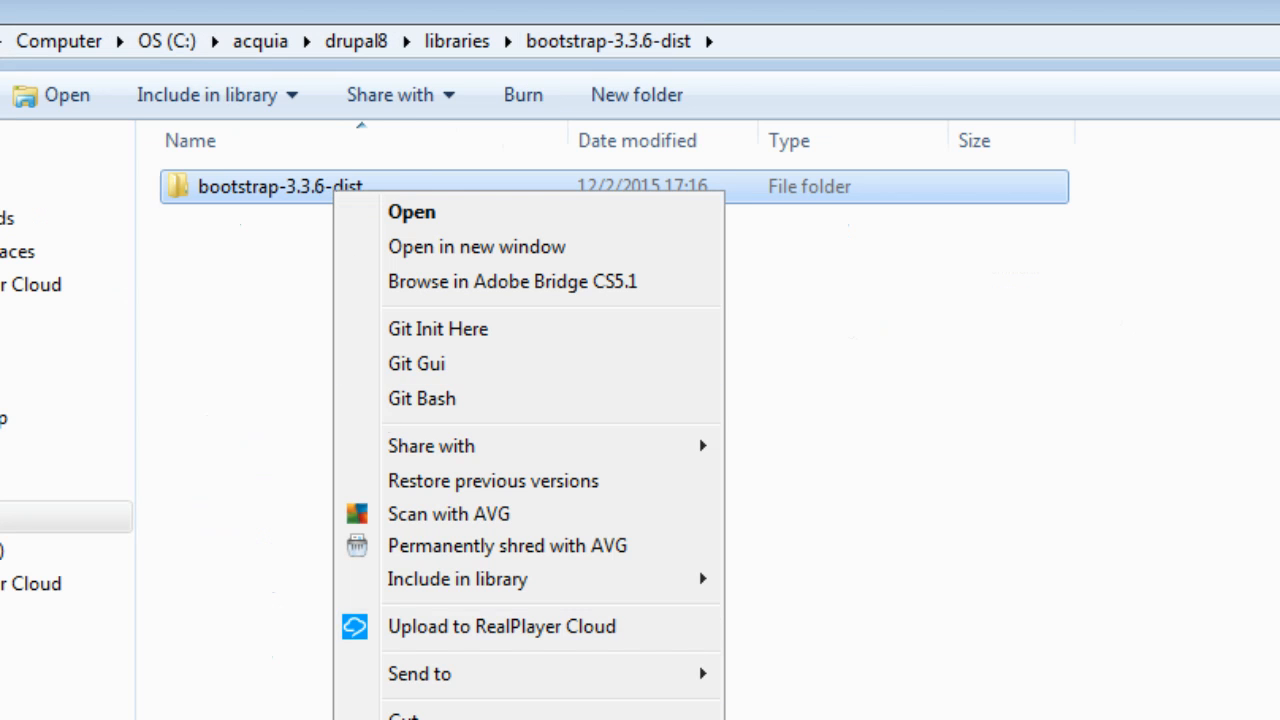
click(570, 719)
key(End)
key(BackSpace)
key(BackSpace)
key(BackSpace)
key(BackSpace)
key(BackSpace)
key(BackSpace)
key(BackSpace)
key(BackSpace)
key(BackSpace)
key(BackSpace)
key(BackSpace)
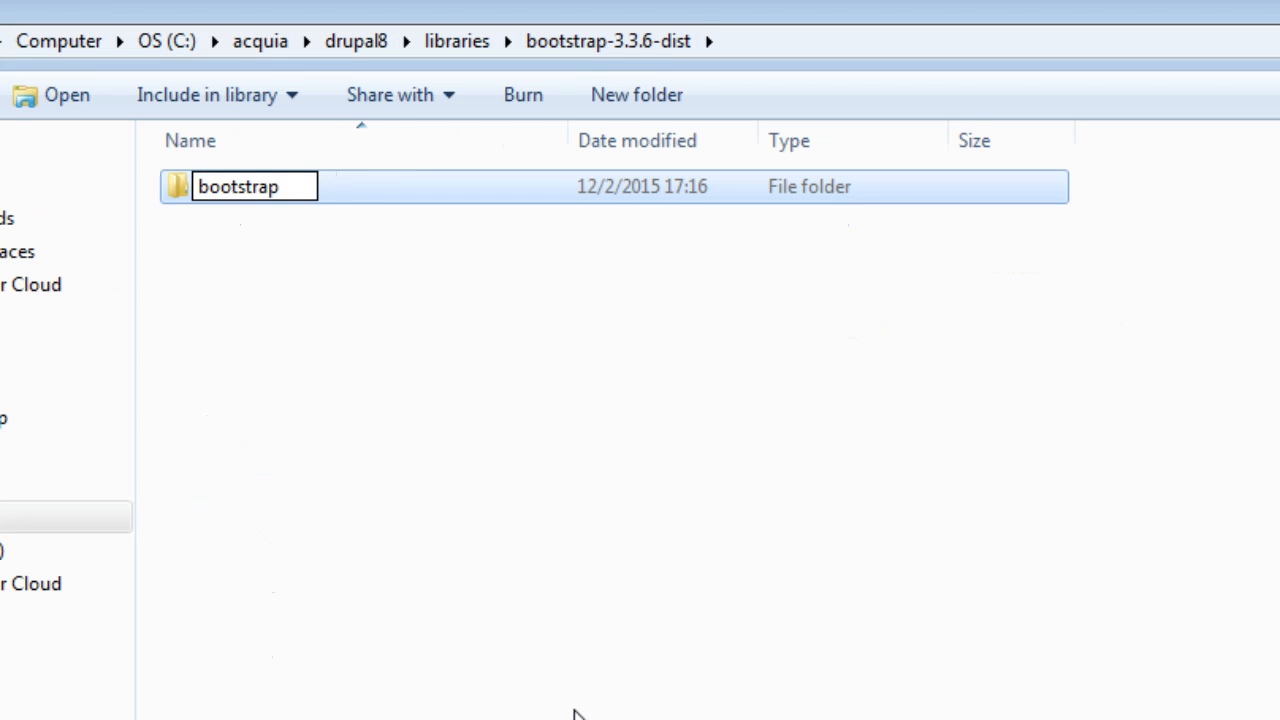
key(Return)
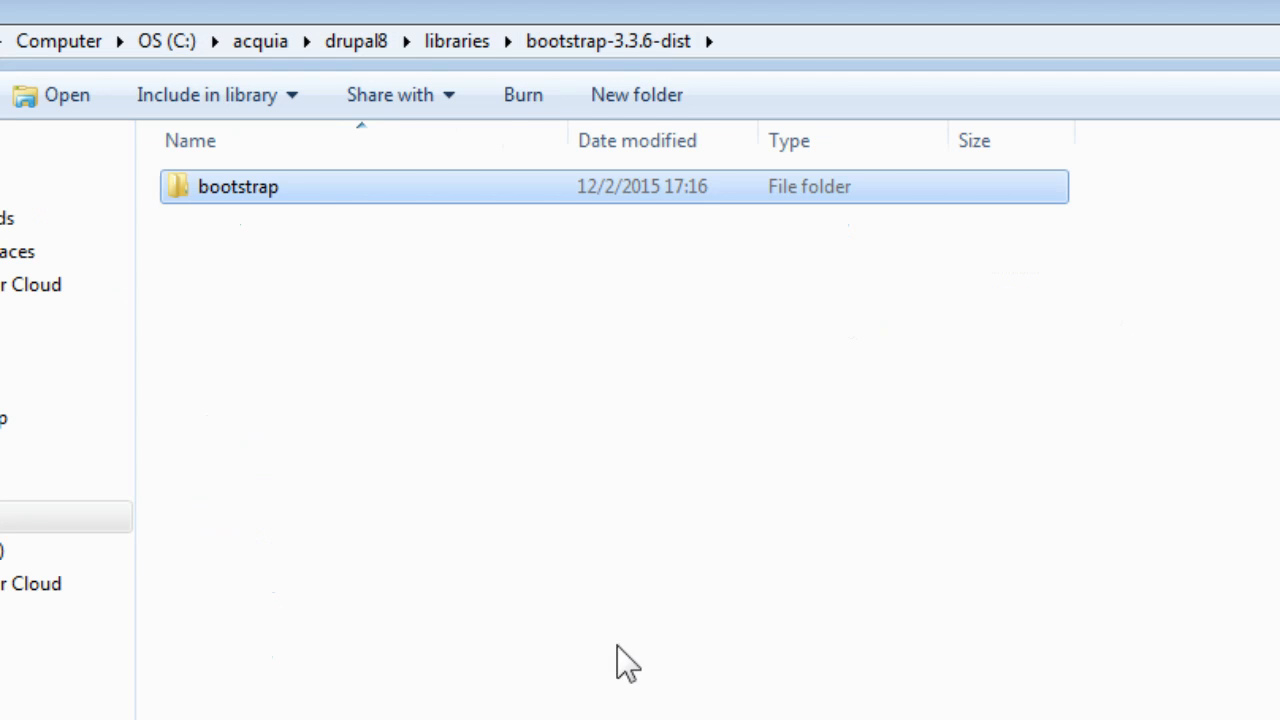
Move the bootstrap folder up into libraries and delete the leftover bootstrap-3.3.6-dist folder there.
click(456, 41)
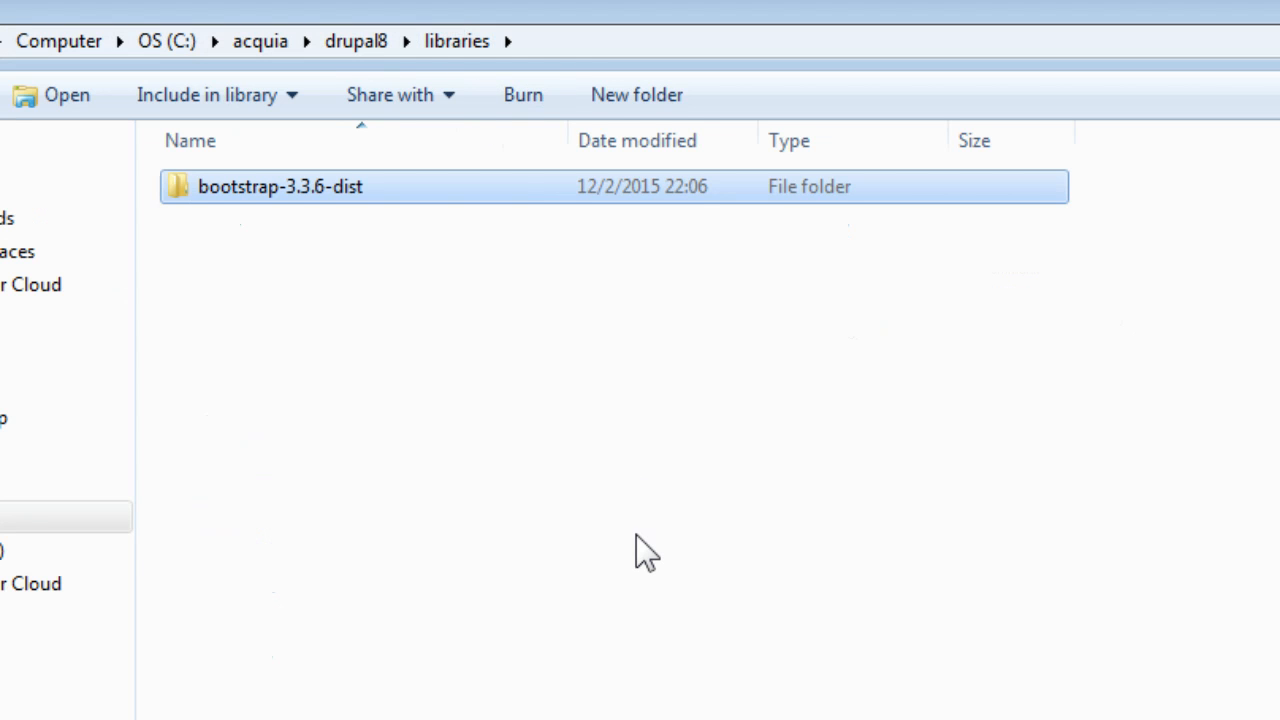
key(ctrl+v)
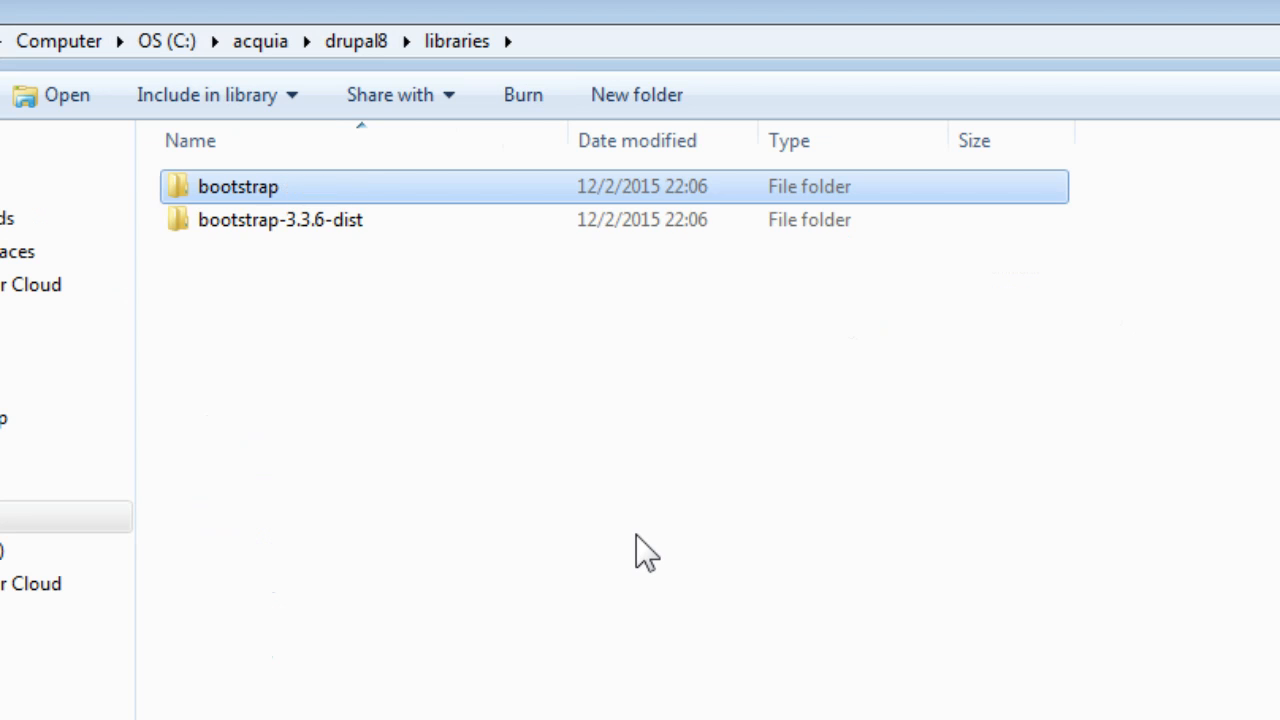
click(373, 223)
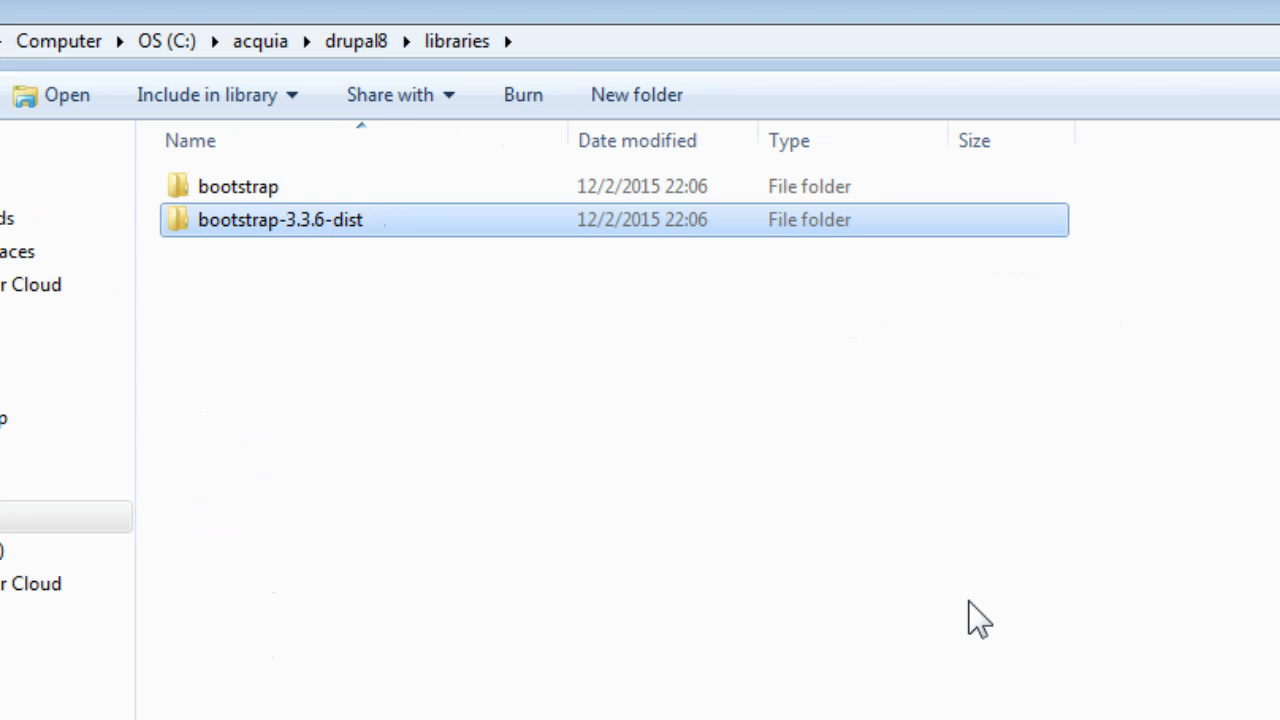
key(Delete)
click(1045, 688)
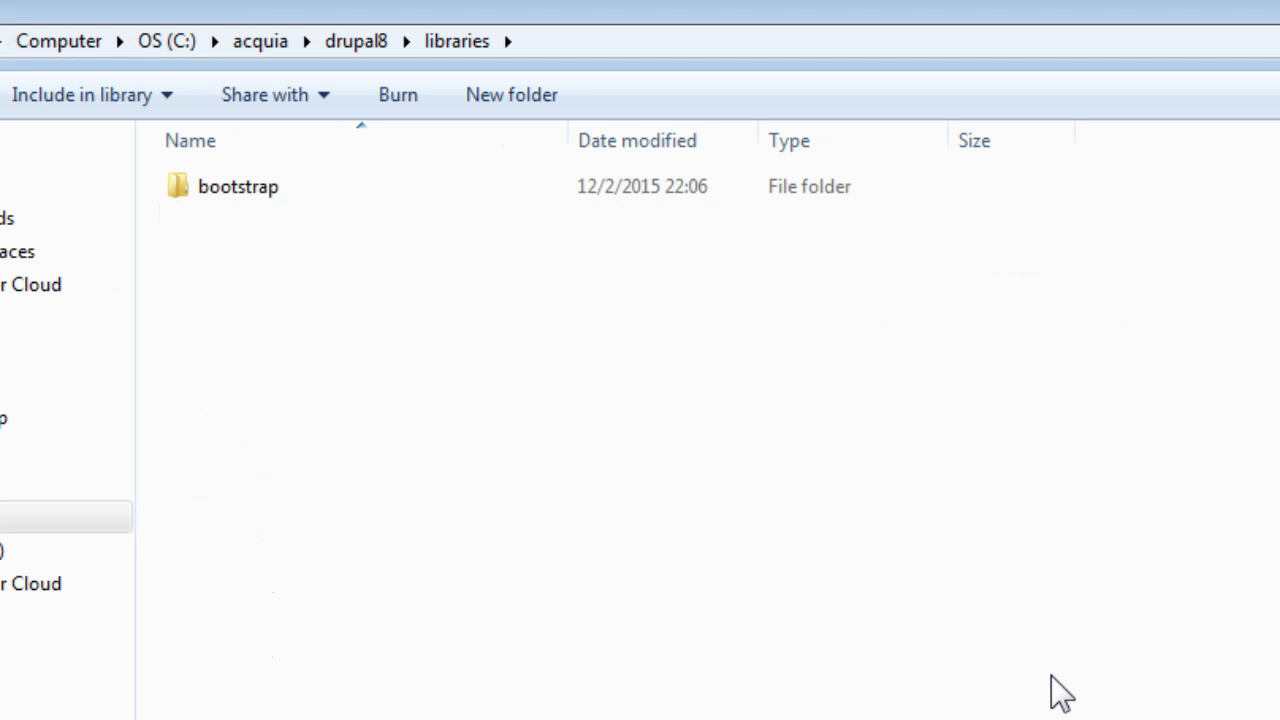
Check the folder path from drupal8 through libraries into the bootstrap folder.
click(366, 40)
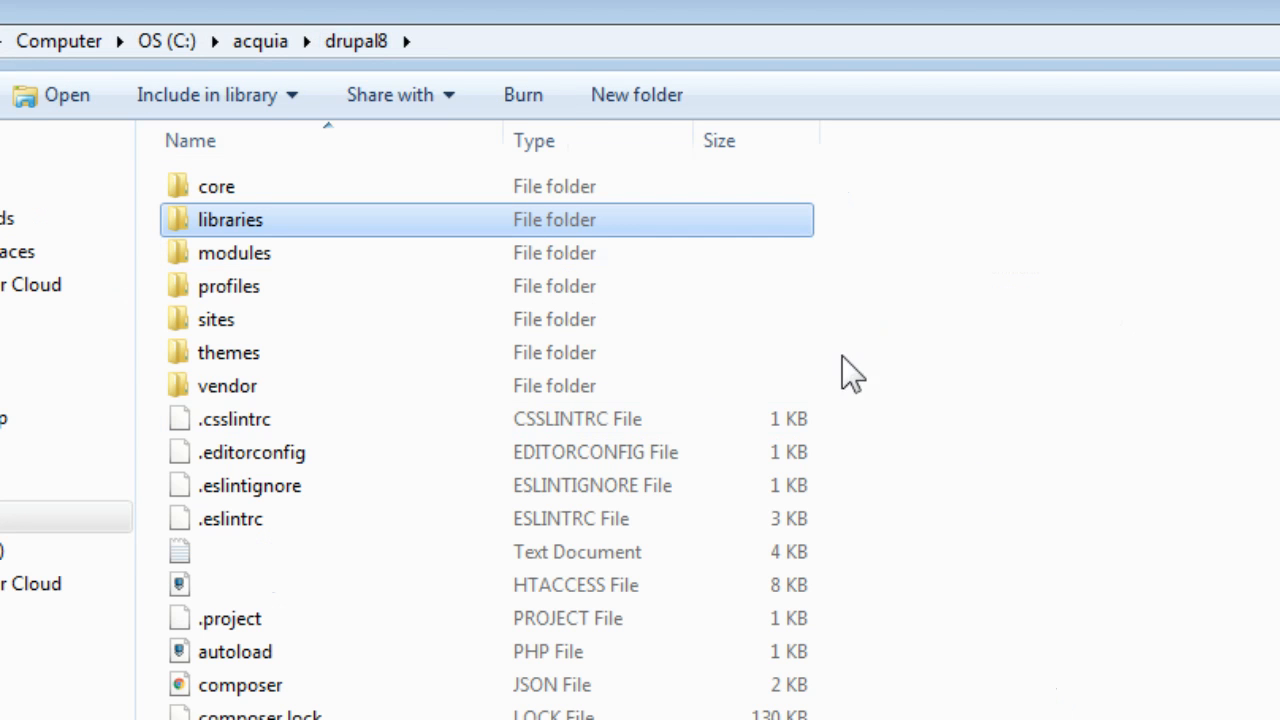
double_click(308, 223)
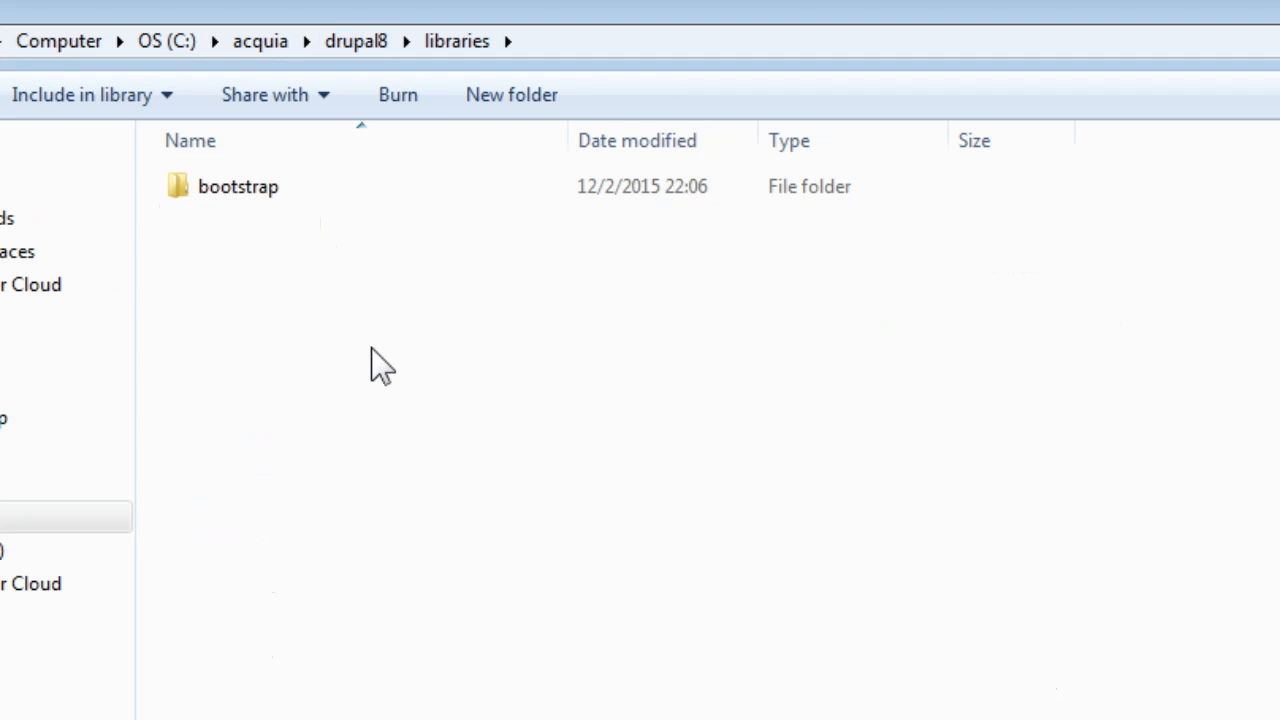
double_click(319, 191)
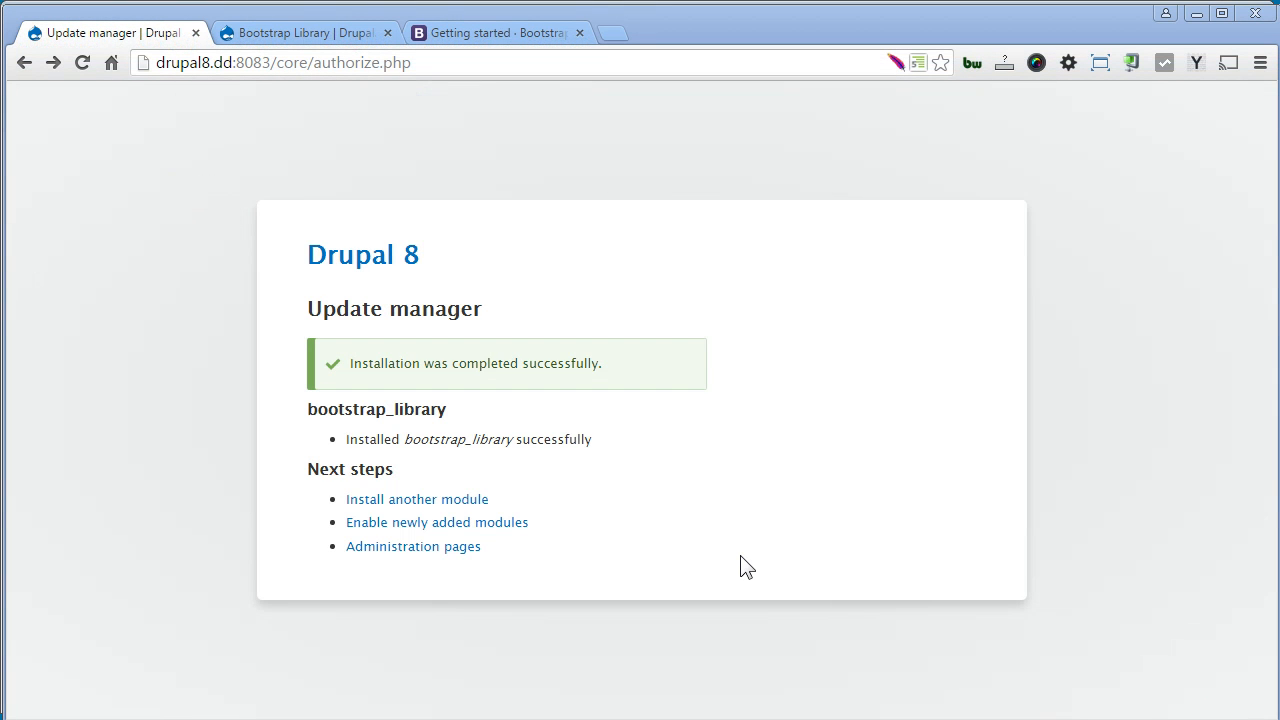
Go to the newly added modules, filter the list by boot, and enable the Bootstrap Library module.
click(503, 523)
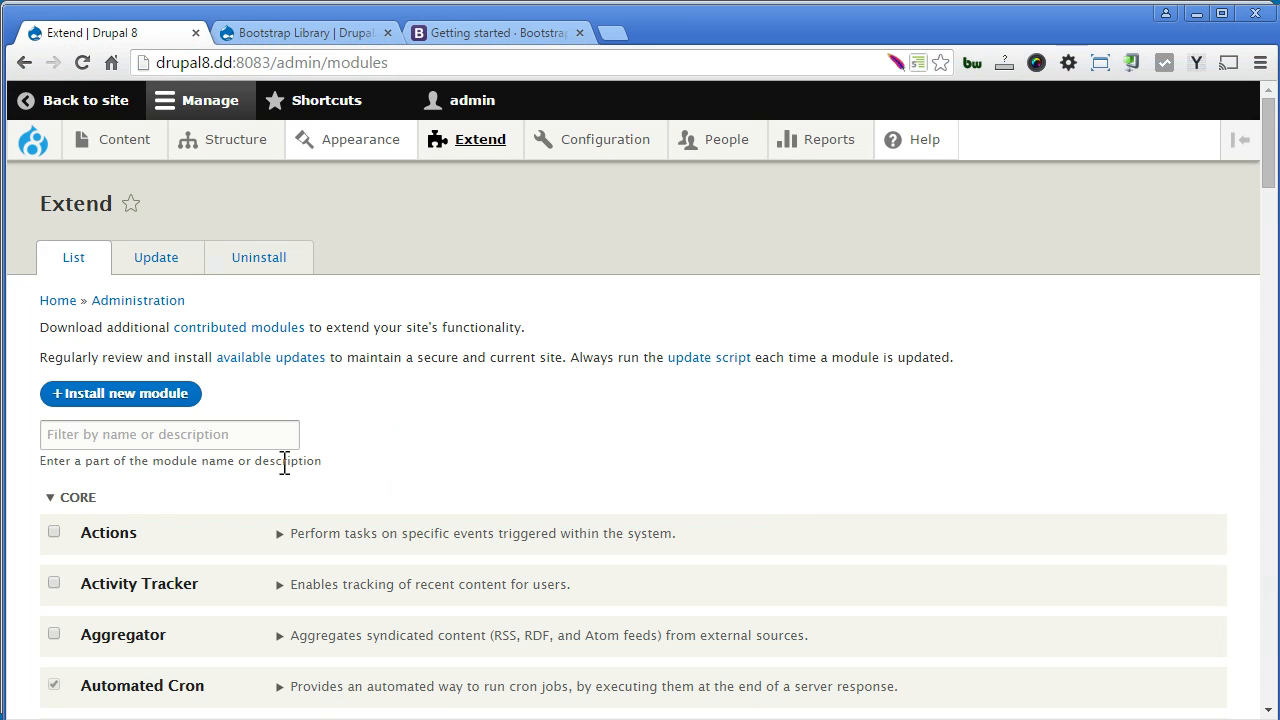
click(245, 436)
text(boot)
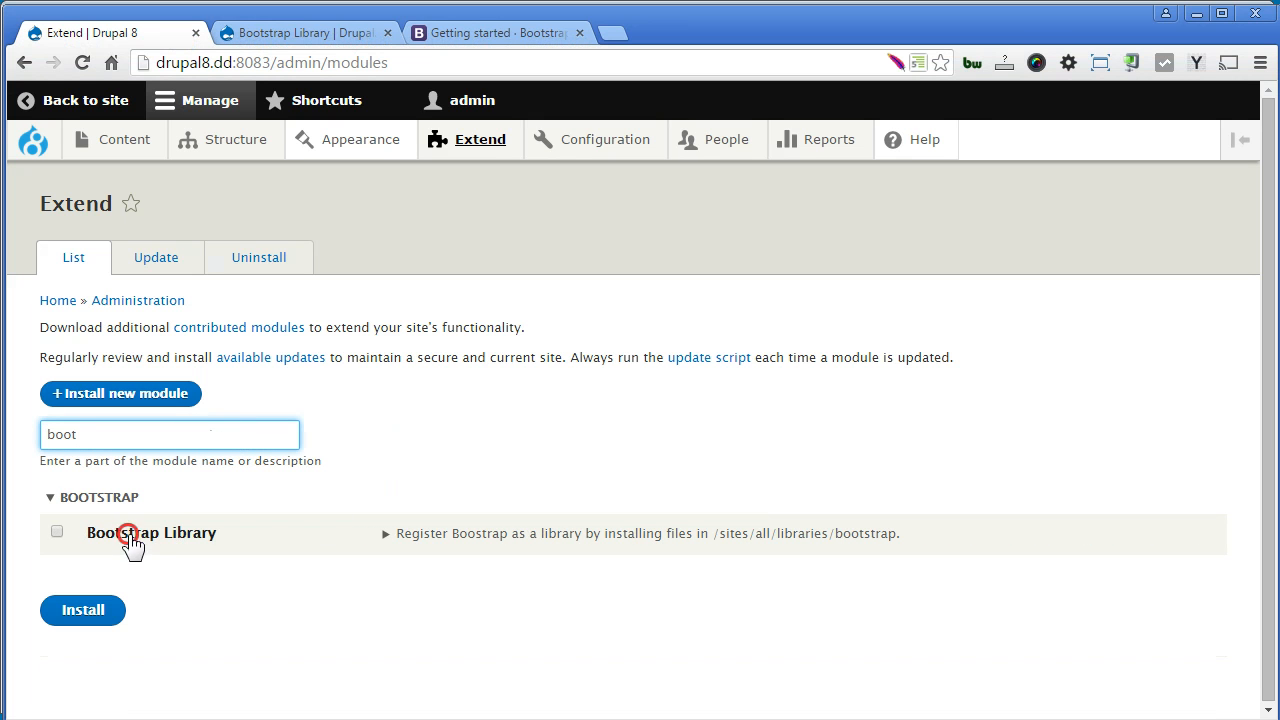
click(131, 540)
click(91, 618)
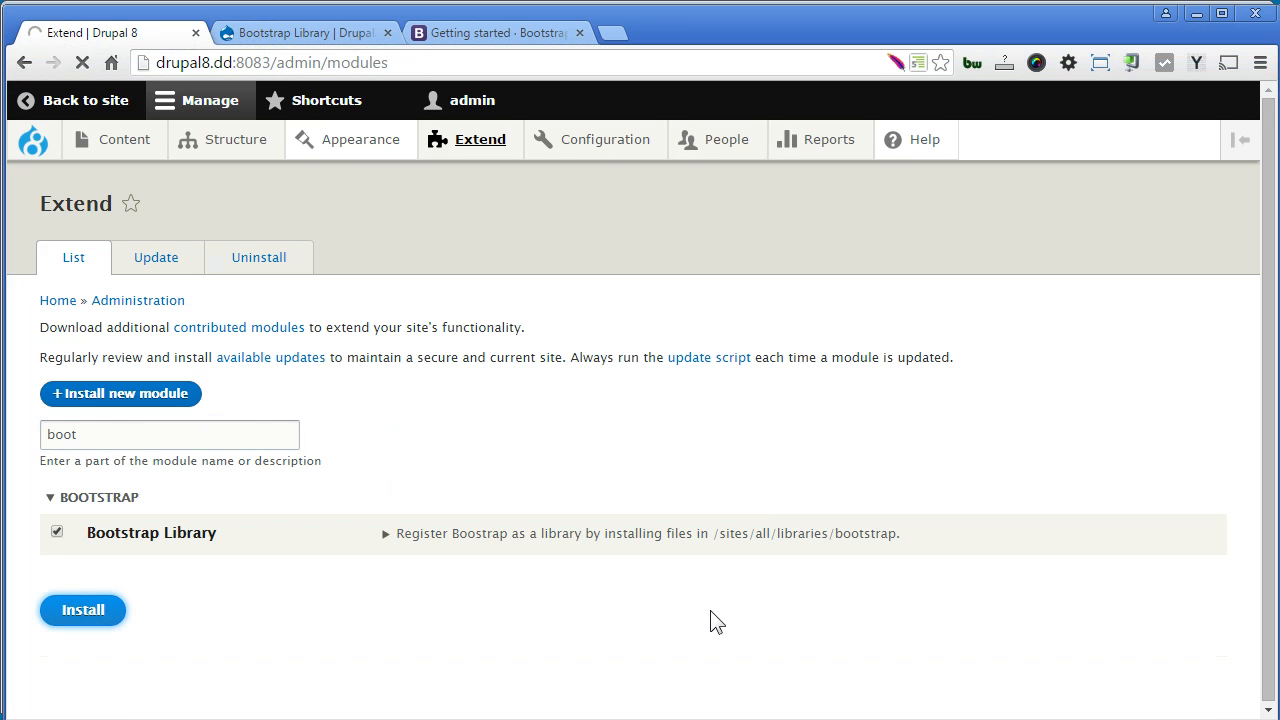
Open the Bootstrap Library development settings and keep the Bootstrap version source set to Load locally.
mouse_move(606, 151)
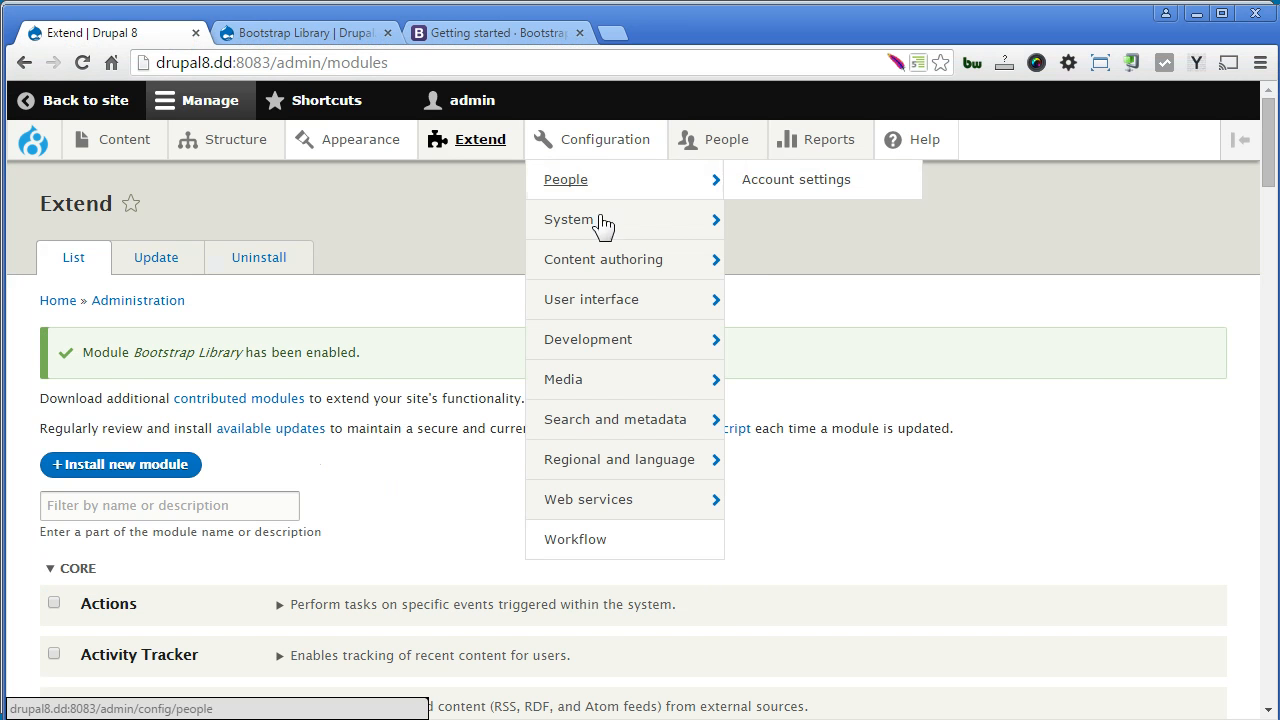
mouse_move(606, 340)
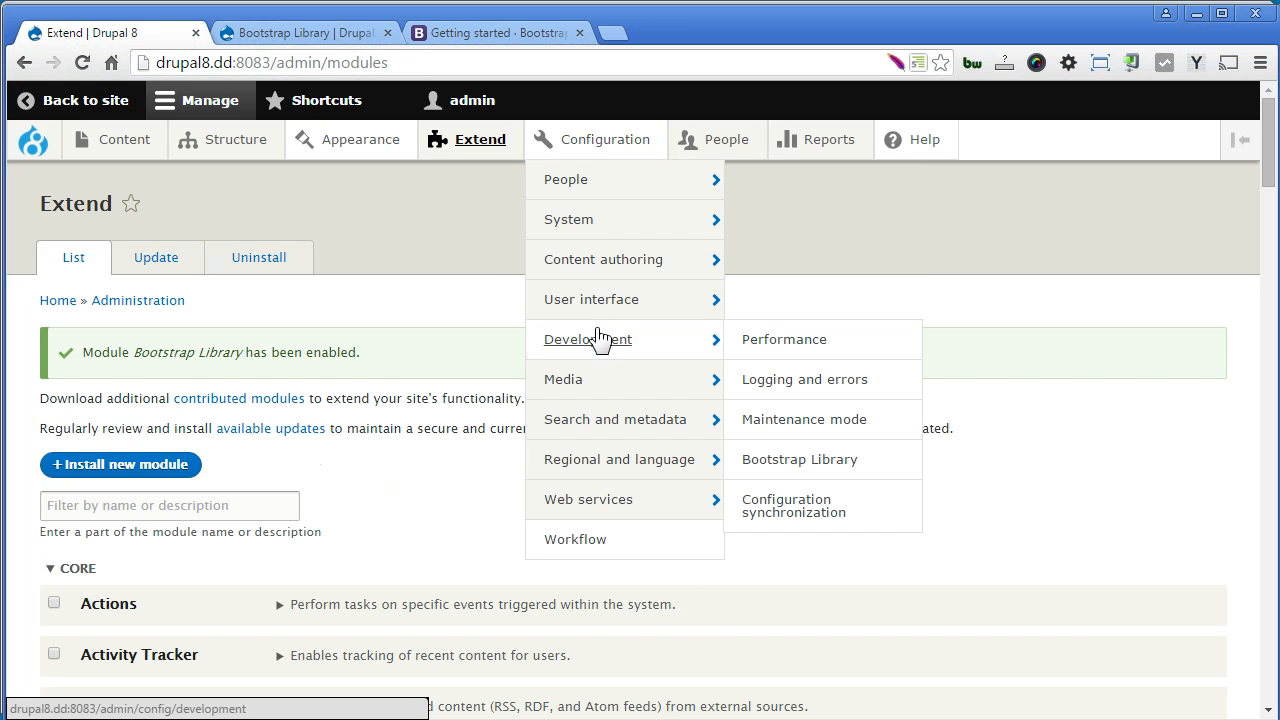
click(806, 474)
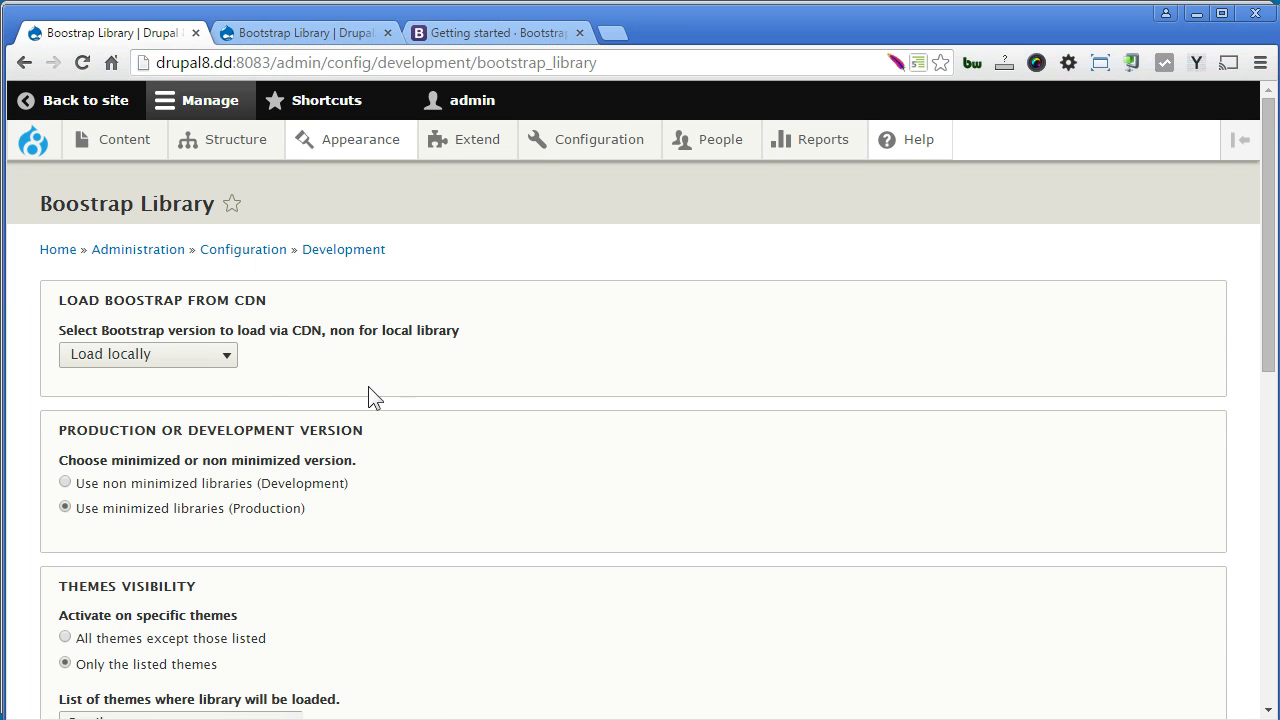
click(226, 358)
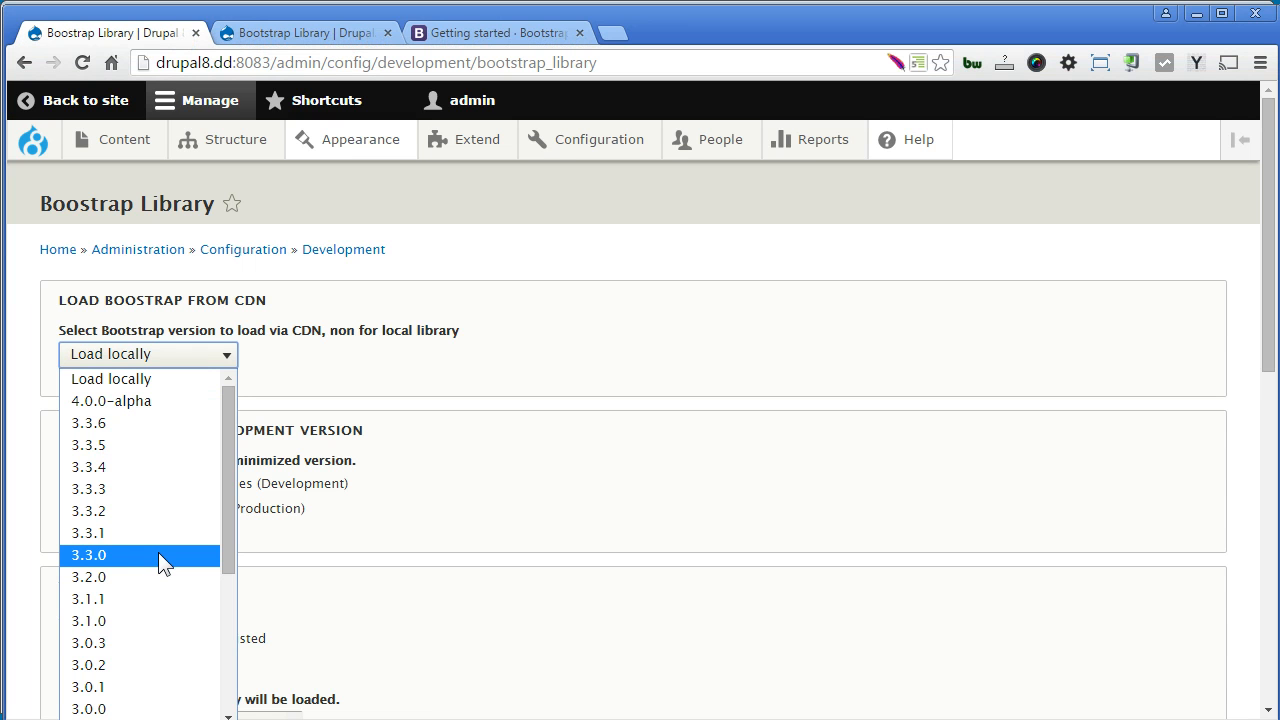
click(160, 381)
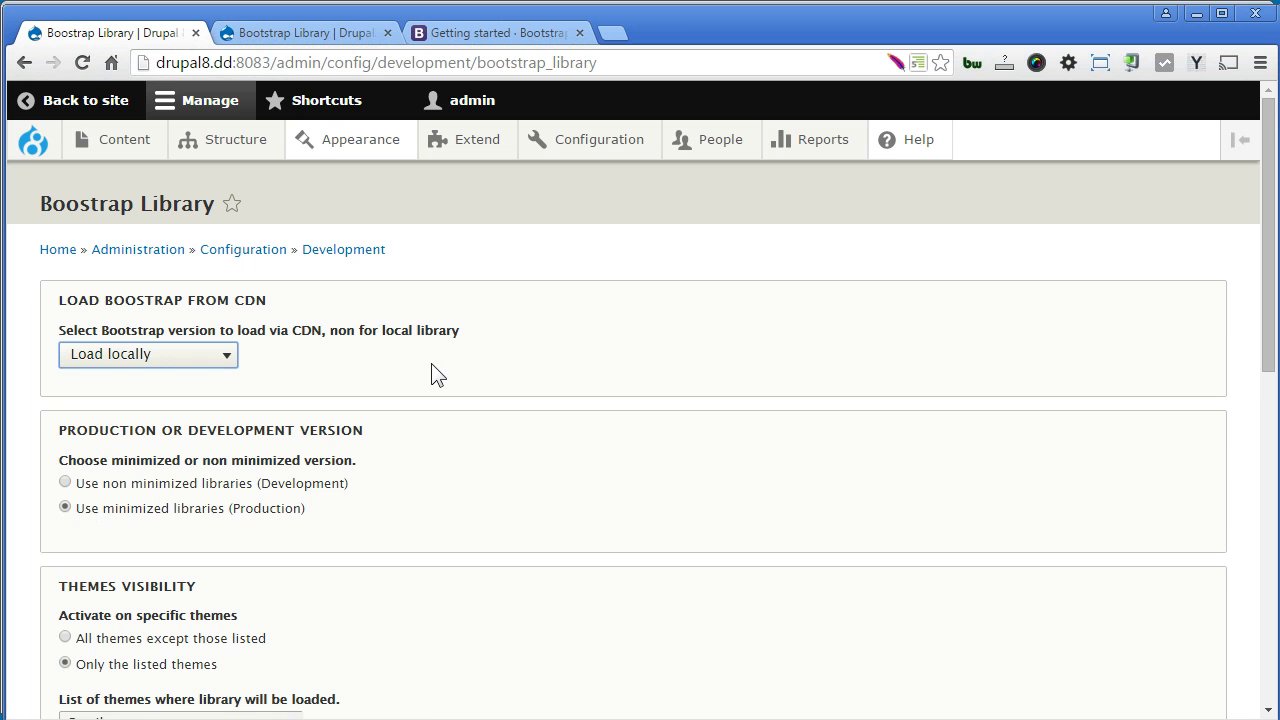
Under themes visibility, select Bootstrap Sub-Theme (CDN) as the theme where the library is loaded.
drag(1267, 327, 1270, 488)
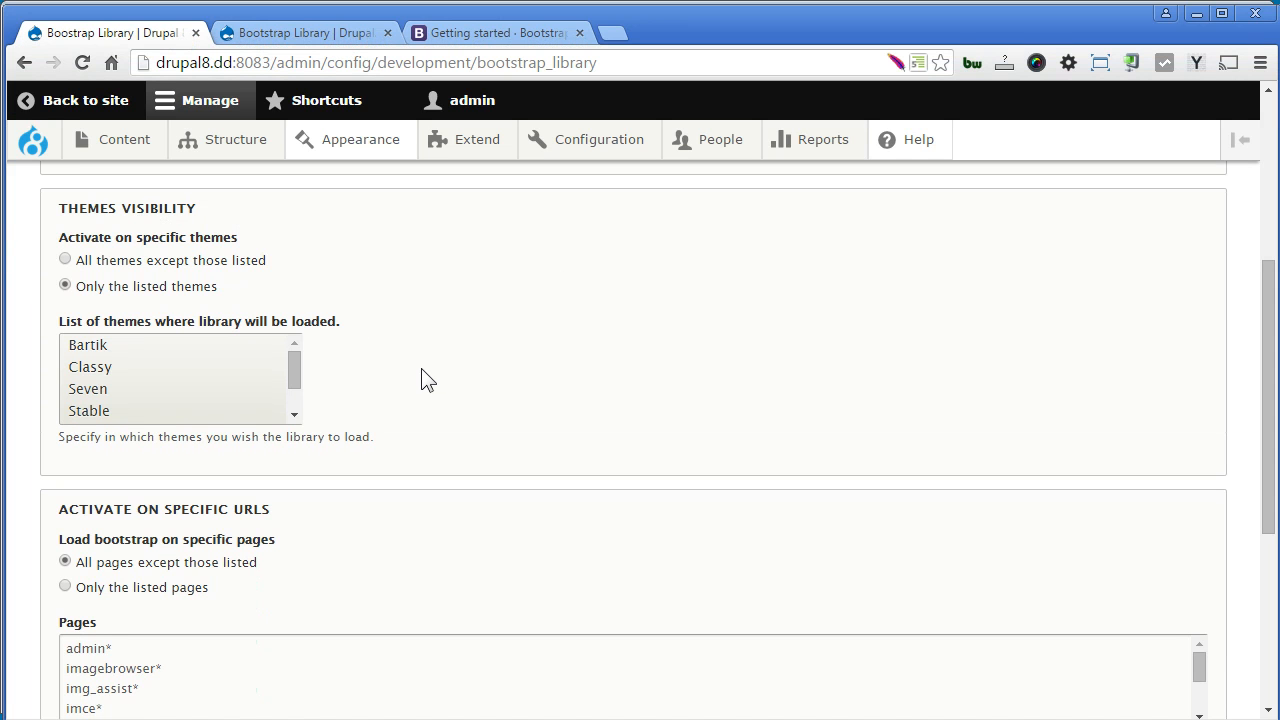
drag(294, 372, 298, 410)
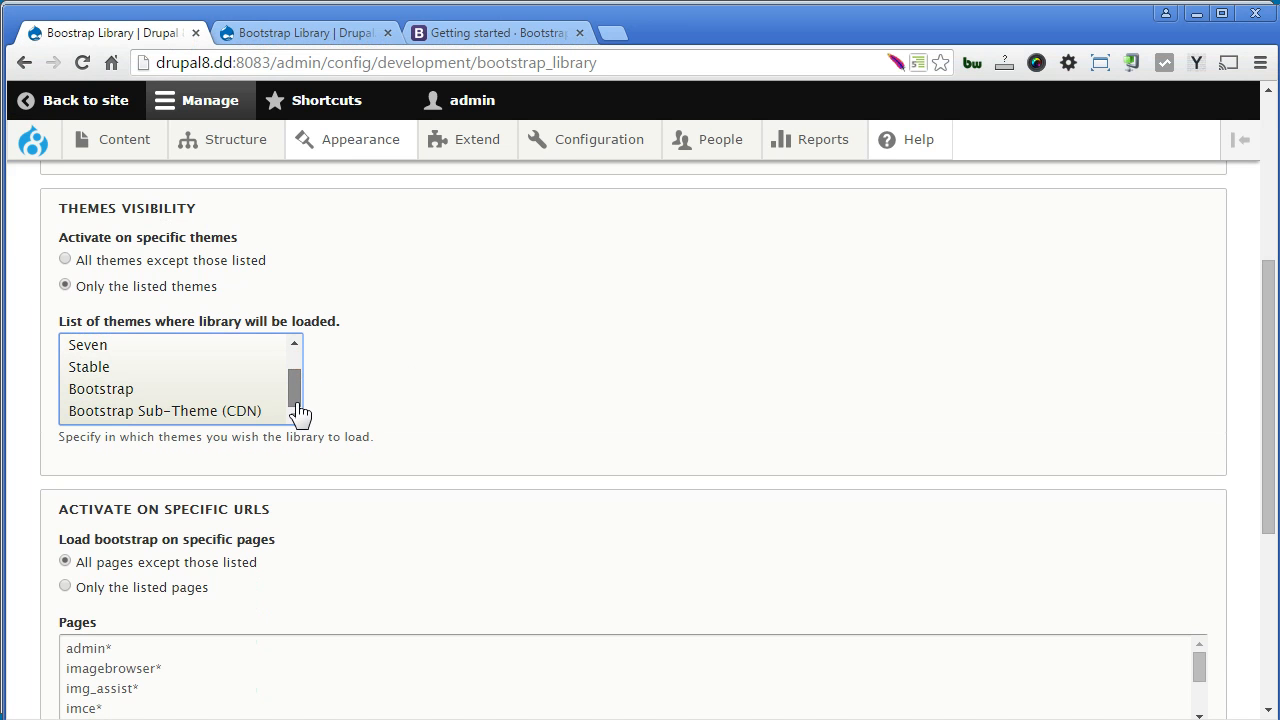
click(222, 412)
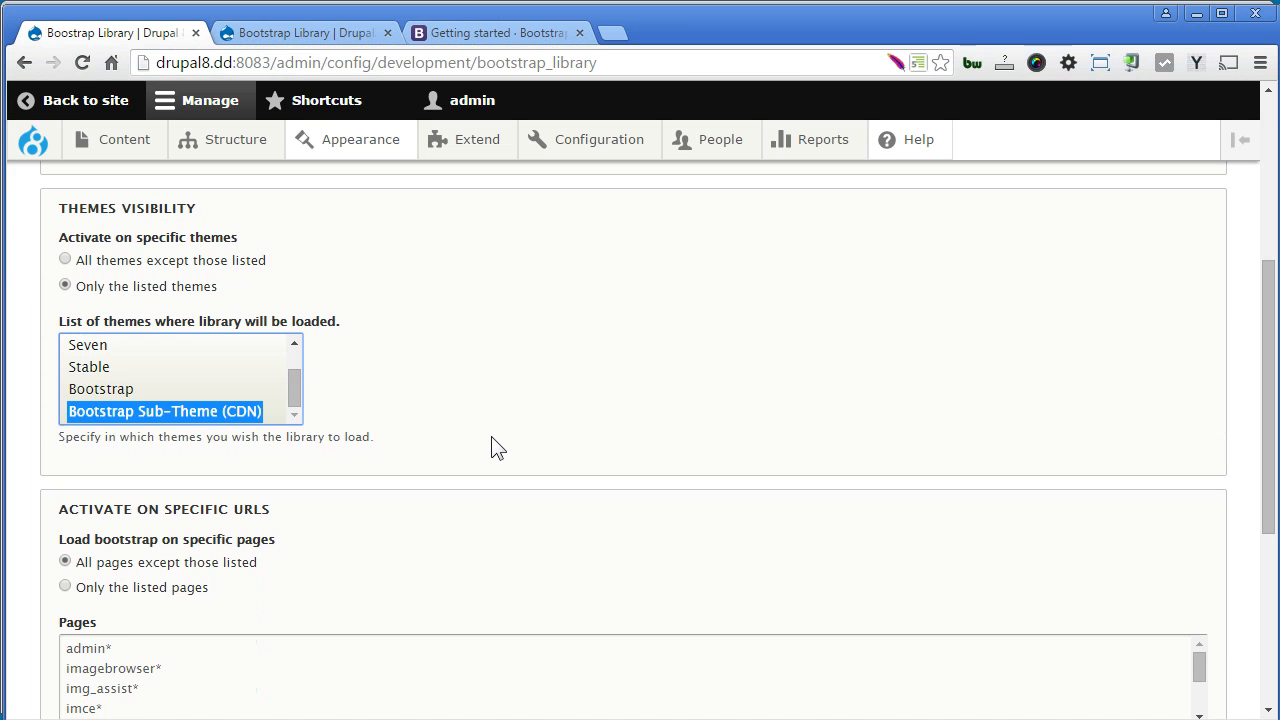
Enable loading of both CSS and Javascript files, save the Bootstrap Library configuration, and return to the site's front page.
drag(1267, 428, 1271, 555)
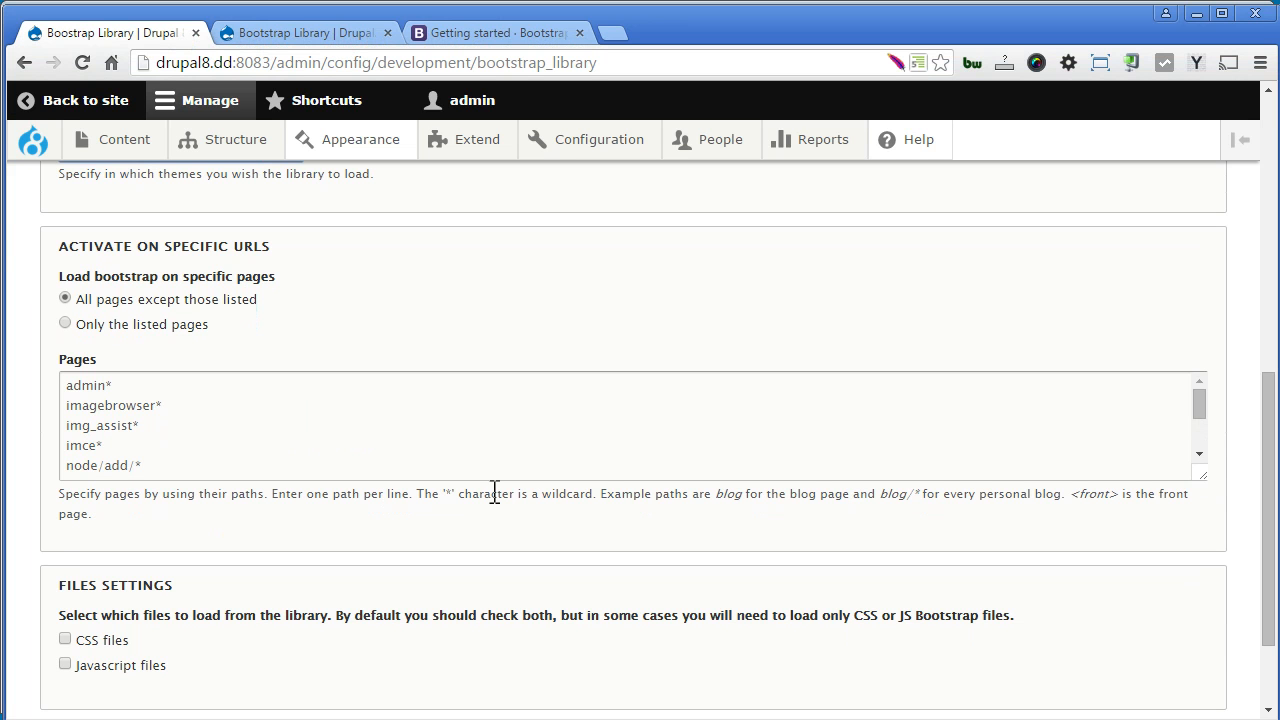
drag(1267, 557, 1275, 628)
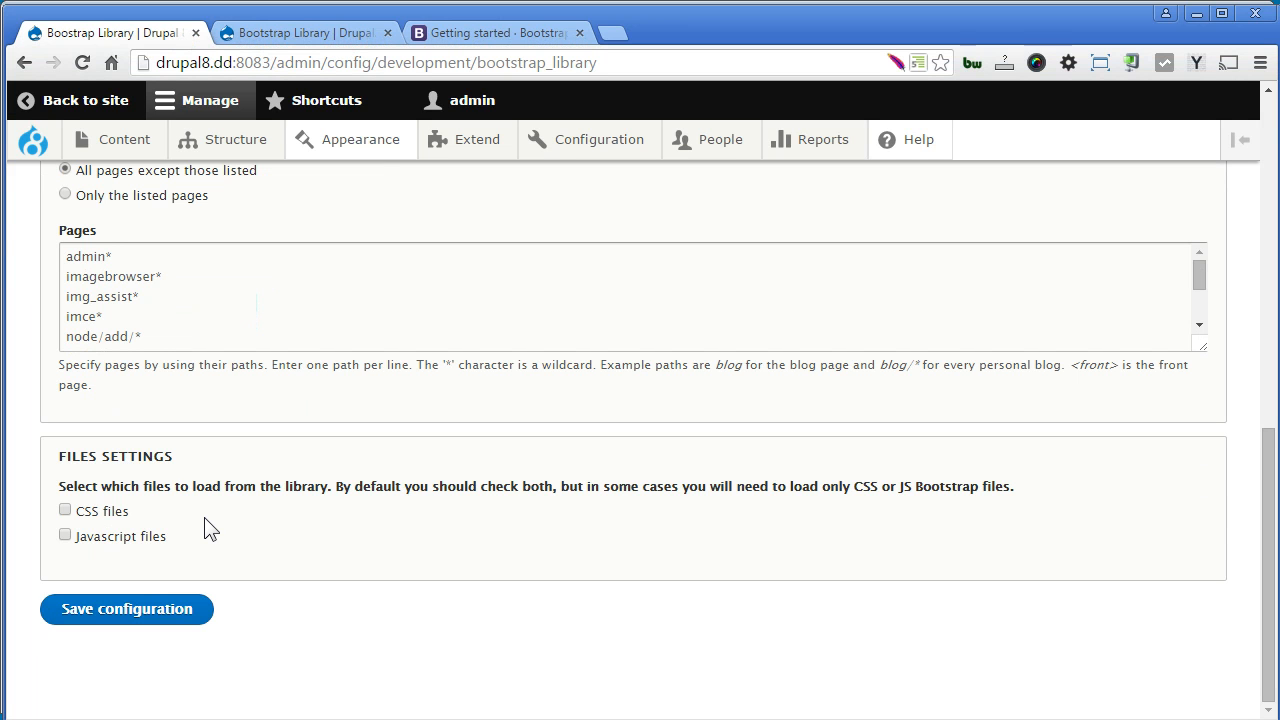
click(92, 513)
click(117, 543)
click(178, 614)
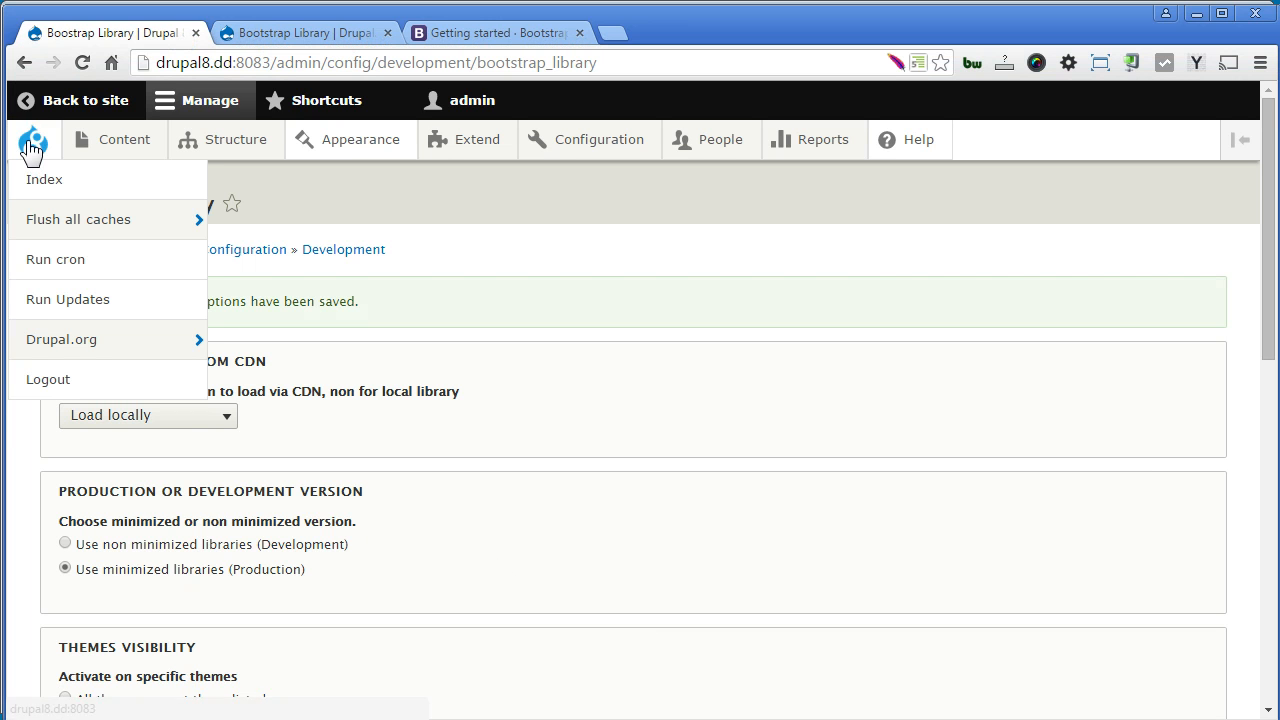
click(33, 140)
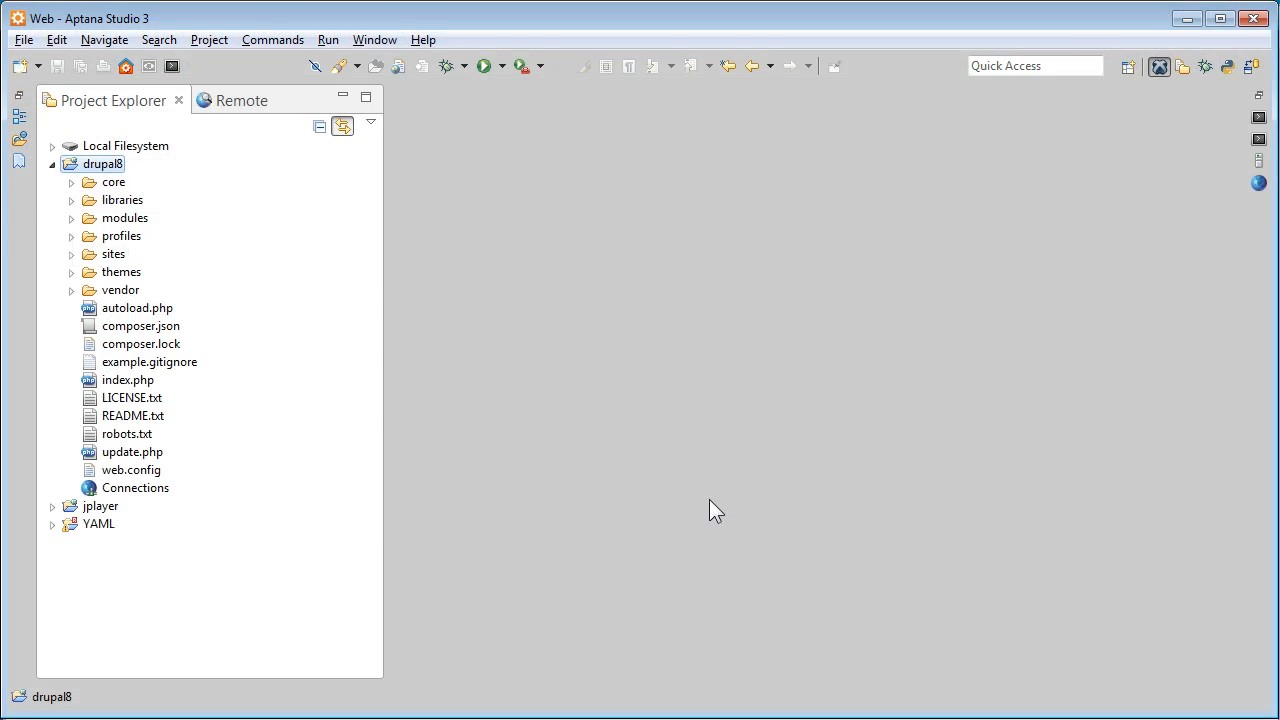
In Aptana Studio, expand themes/bootstrap/css/3.3.5 in the drupal8 project and copy overrides.min.css.
click(96, 367)
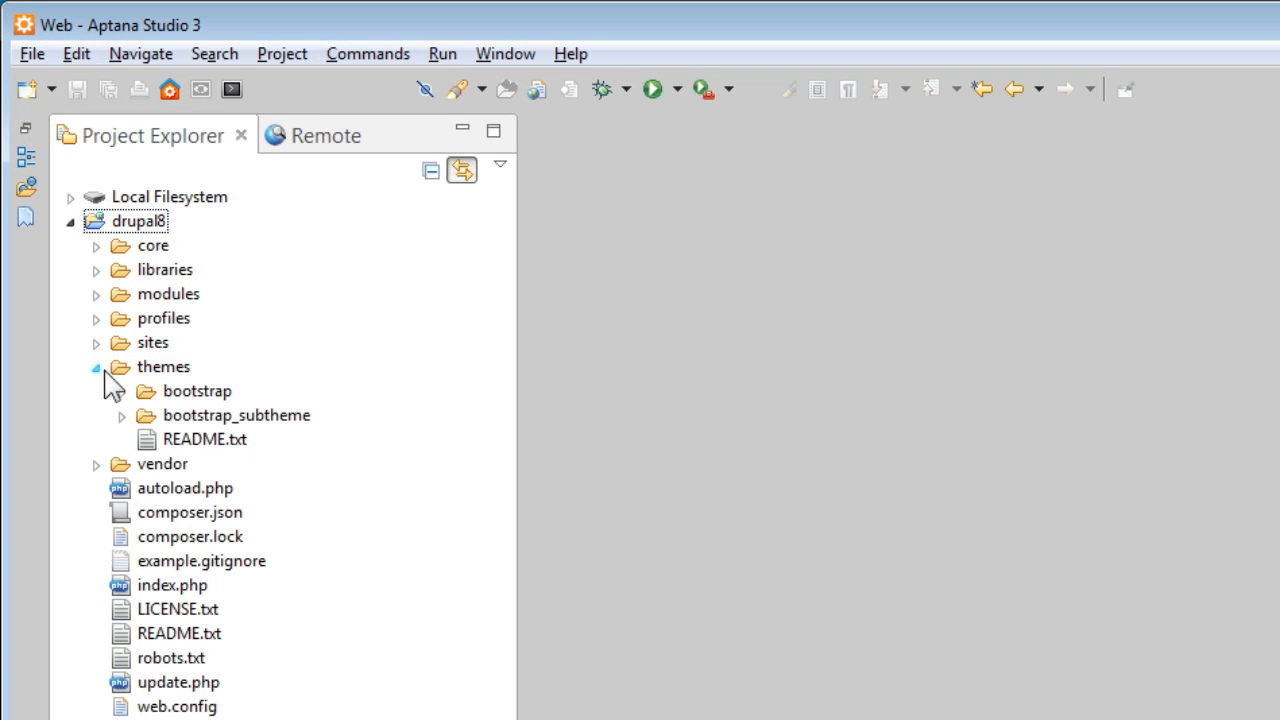
click(121, 392)
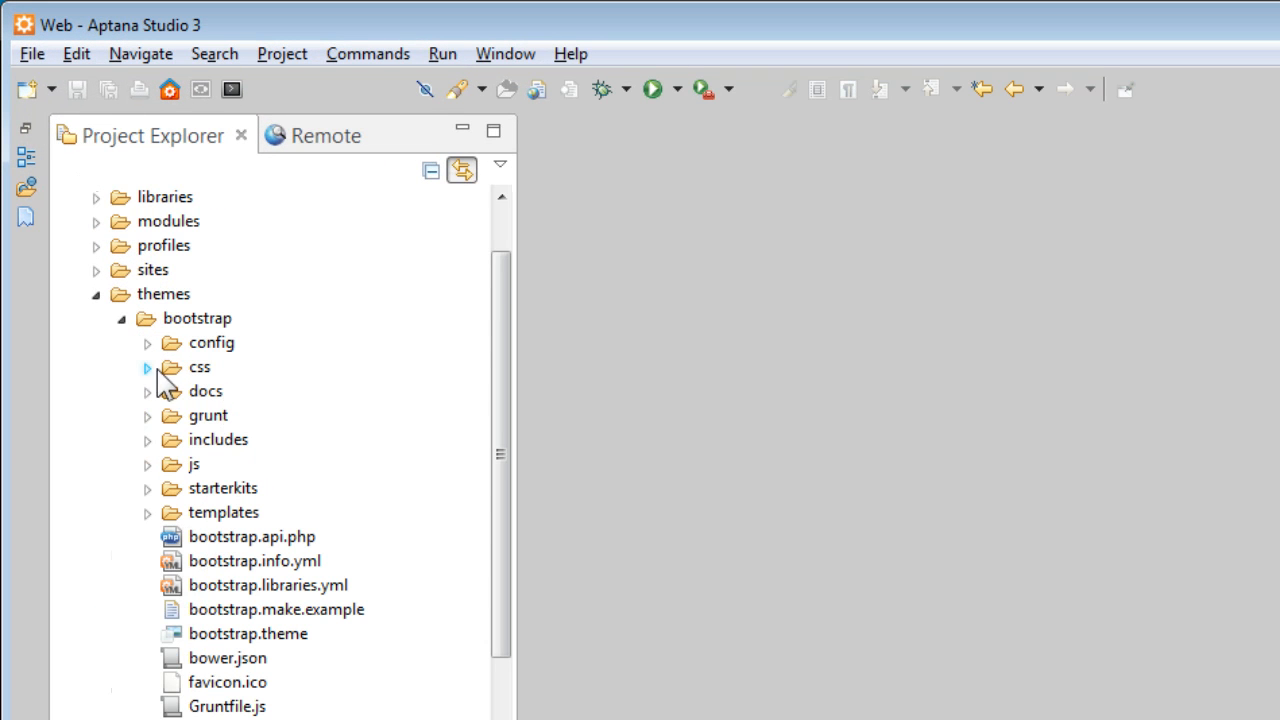
click(147, 367)
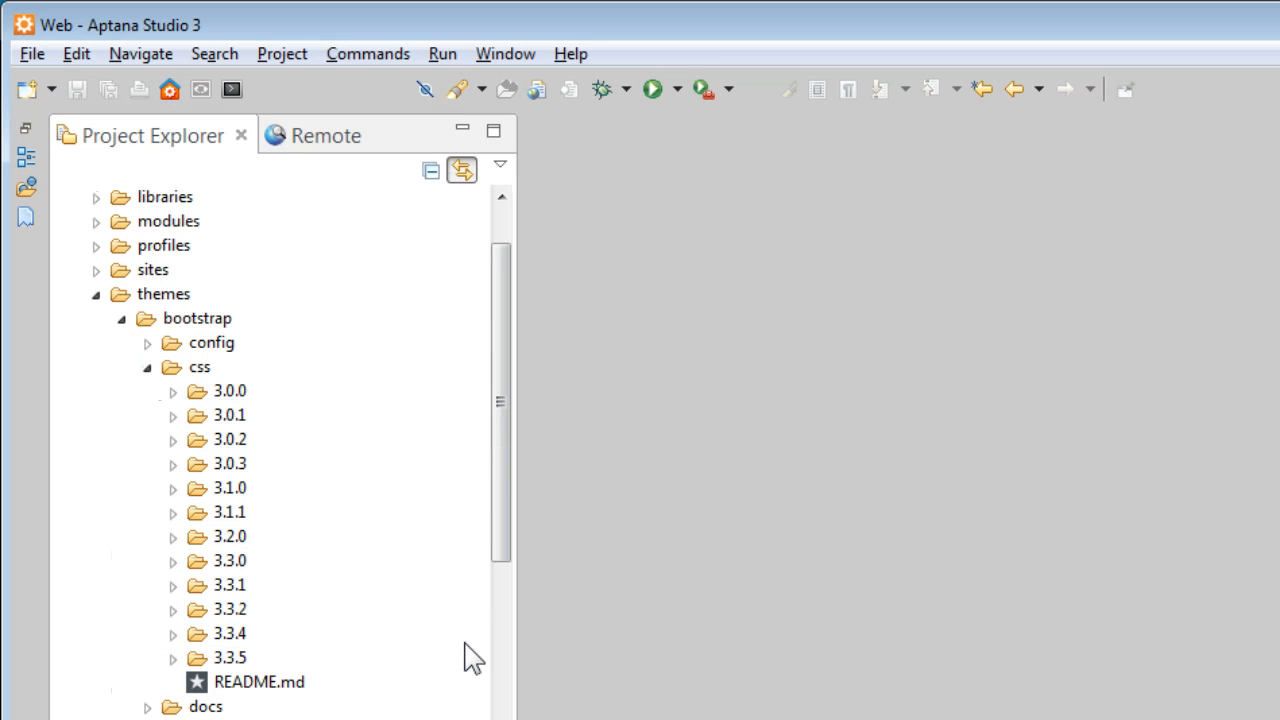
double_click(226, 658)
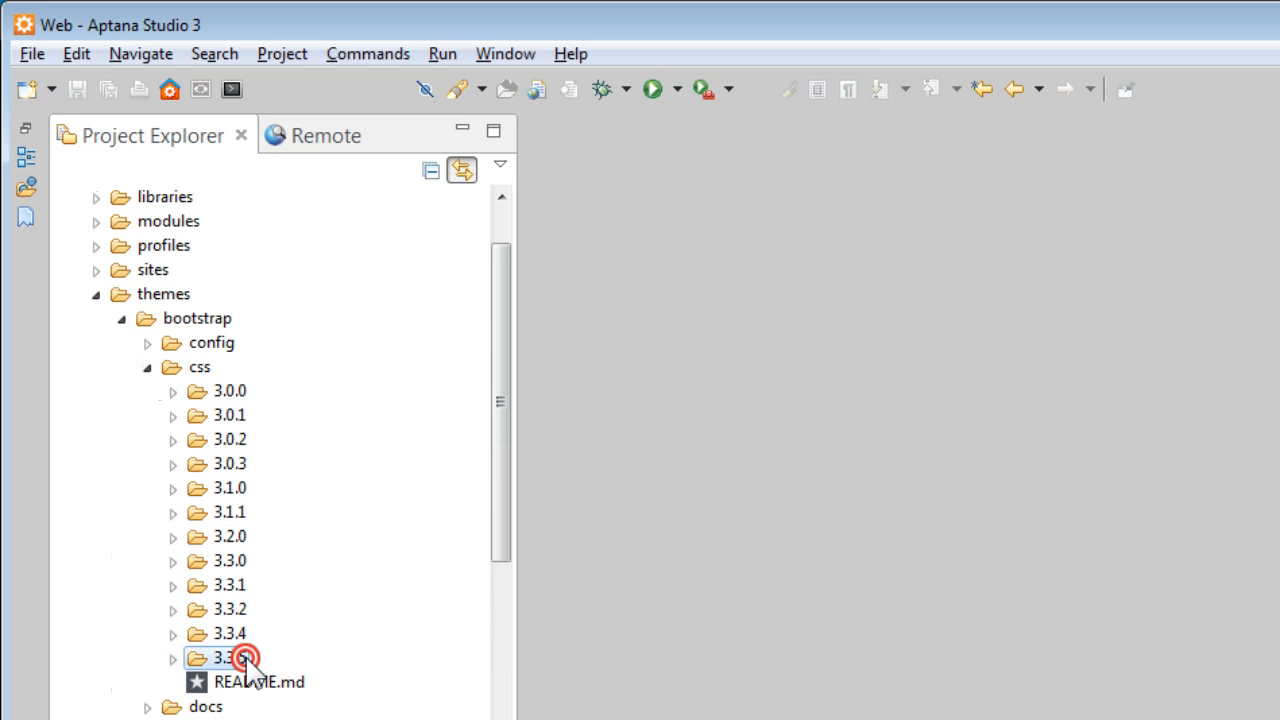
drag(503, 480, 505, 626)
click(345, 662)
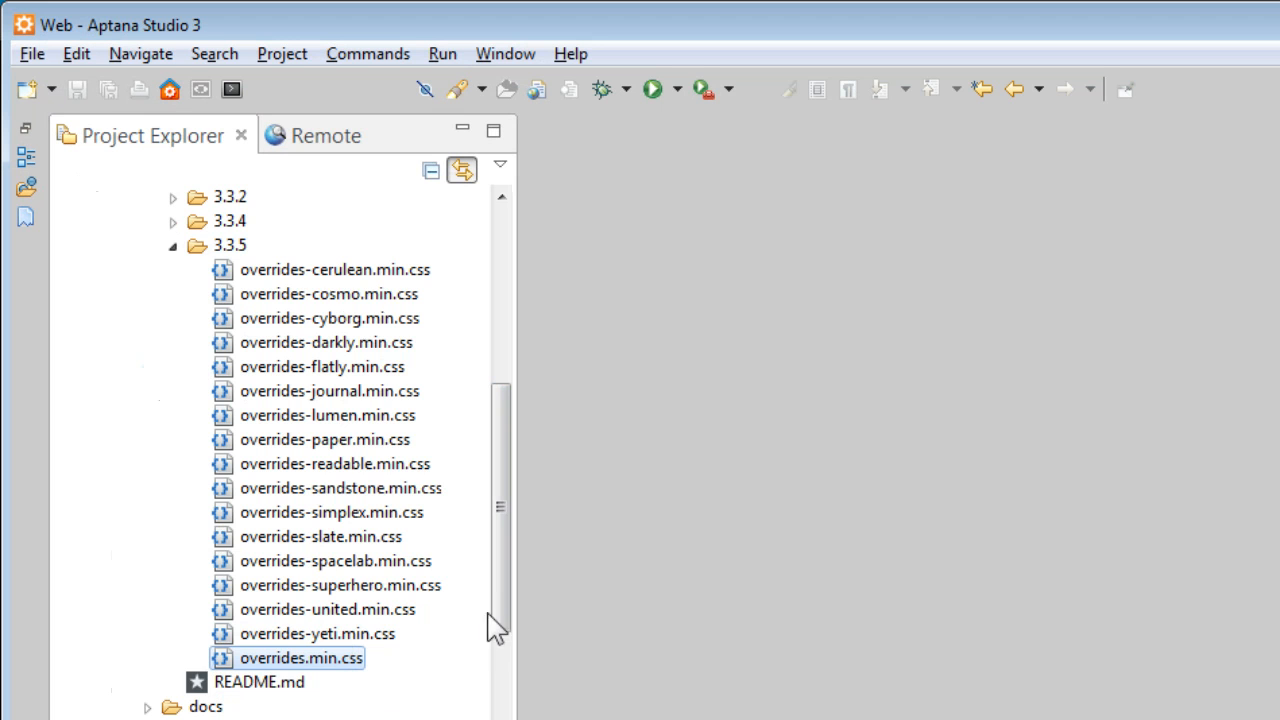
Collapse the bootstrap theme folder and paste overrides.min.css into the css folder of bootstrap_subtheme.
drag(496, 606, 500, 455)
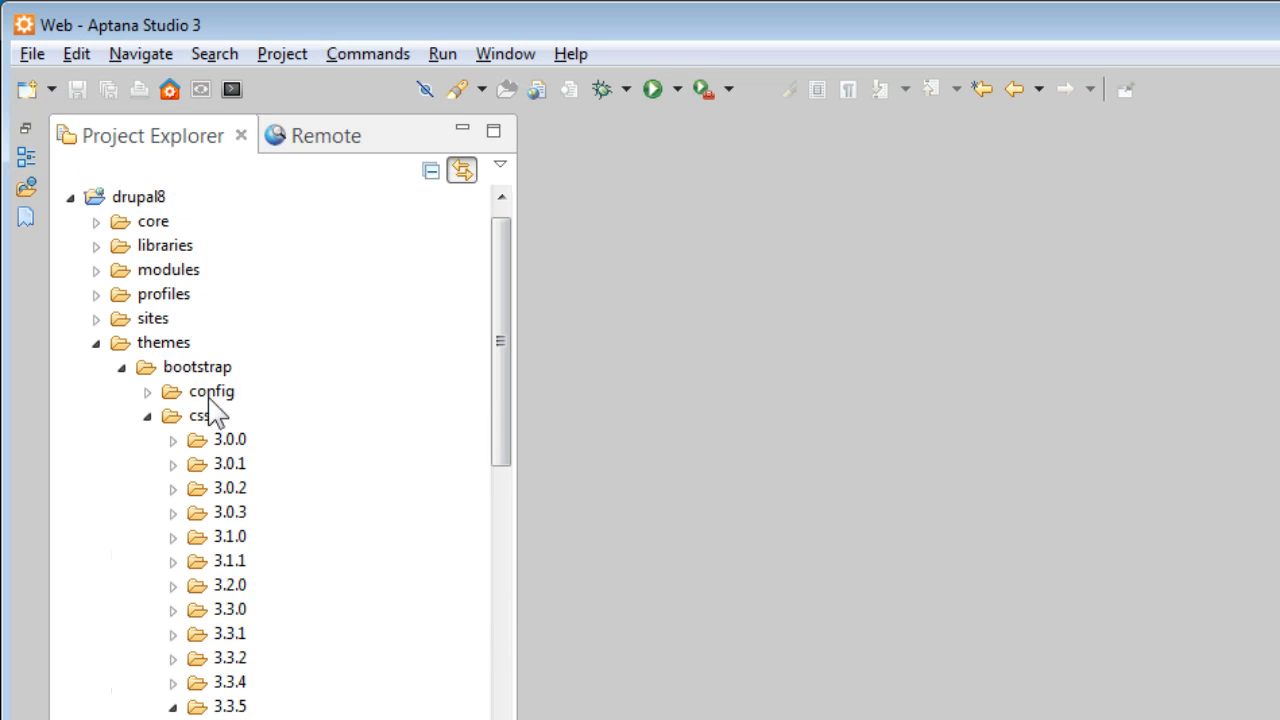
click(122, 367)
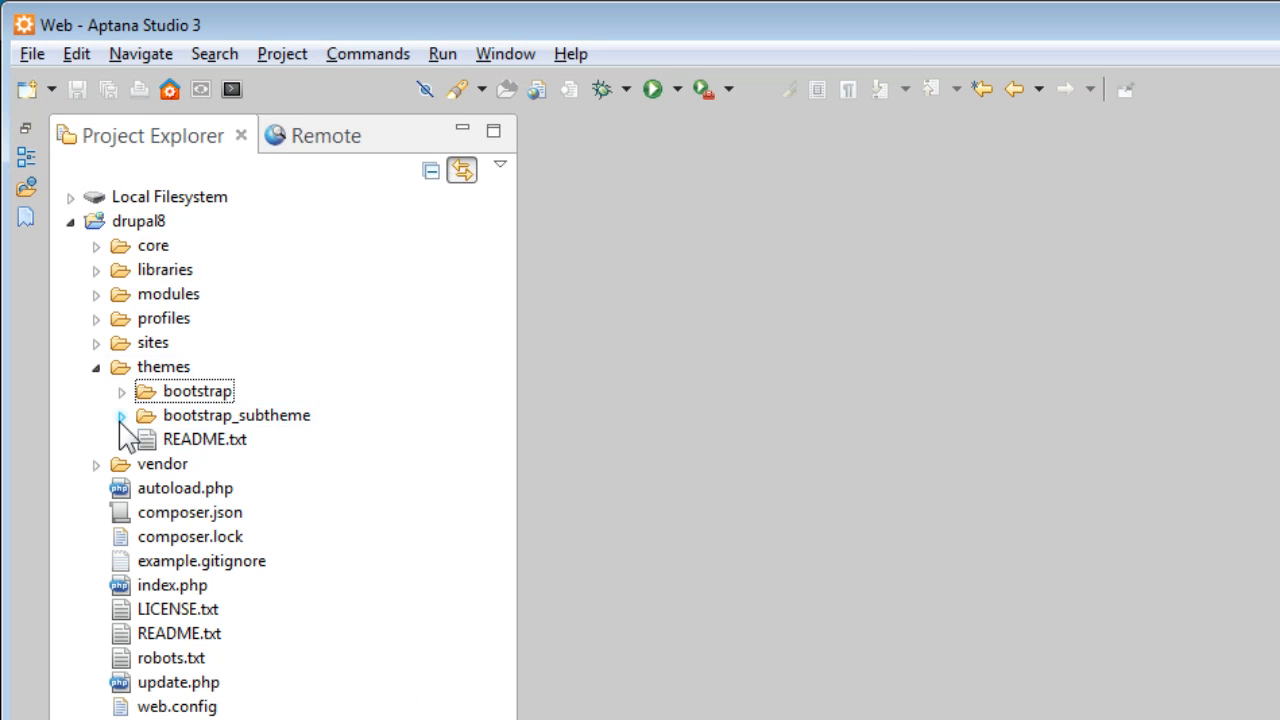
click(121, 415)
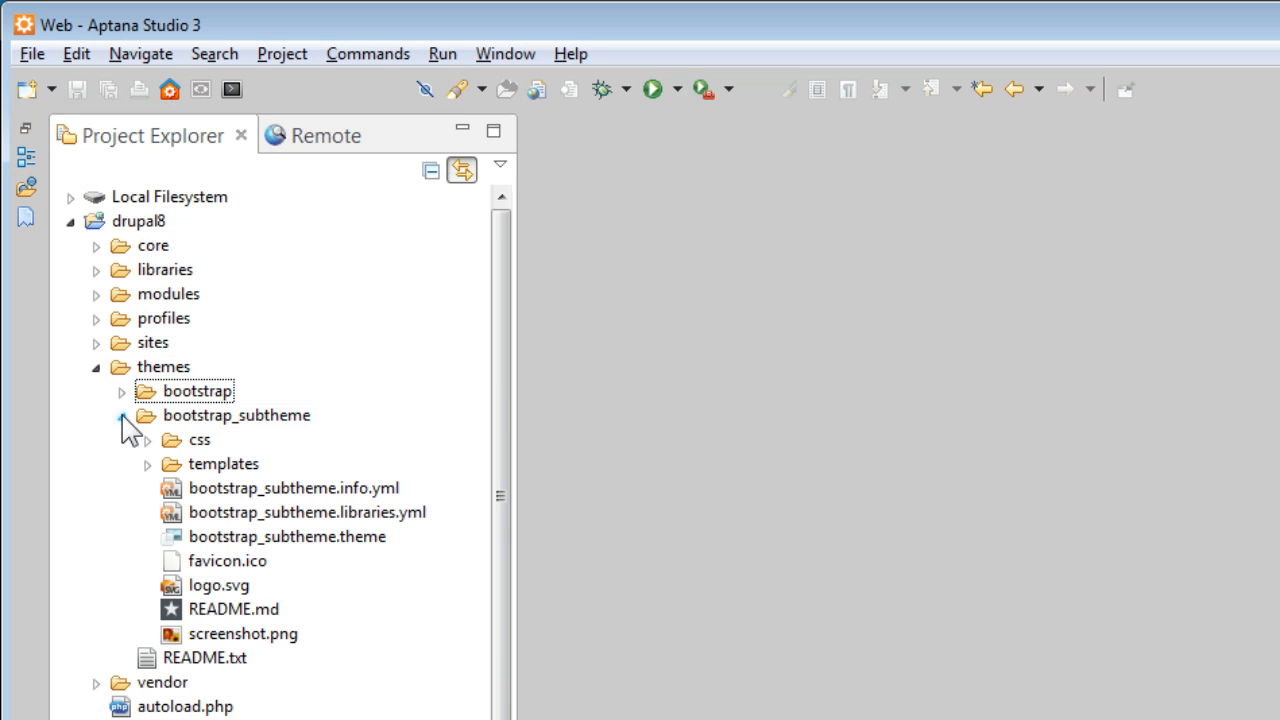
click(147, 440)
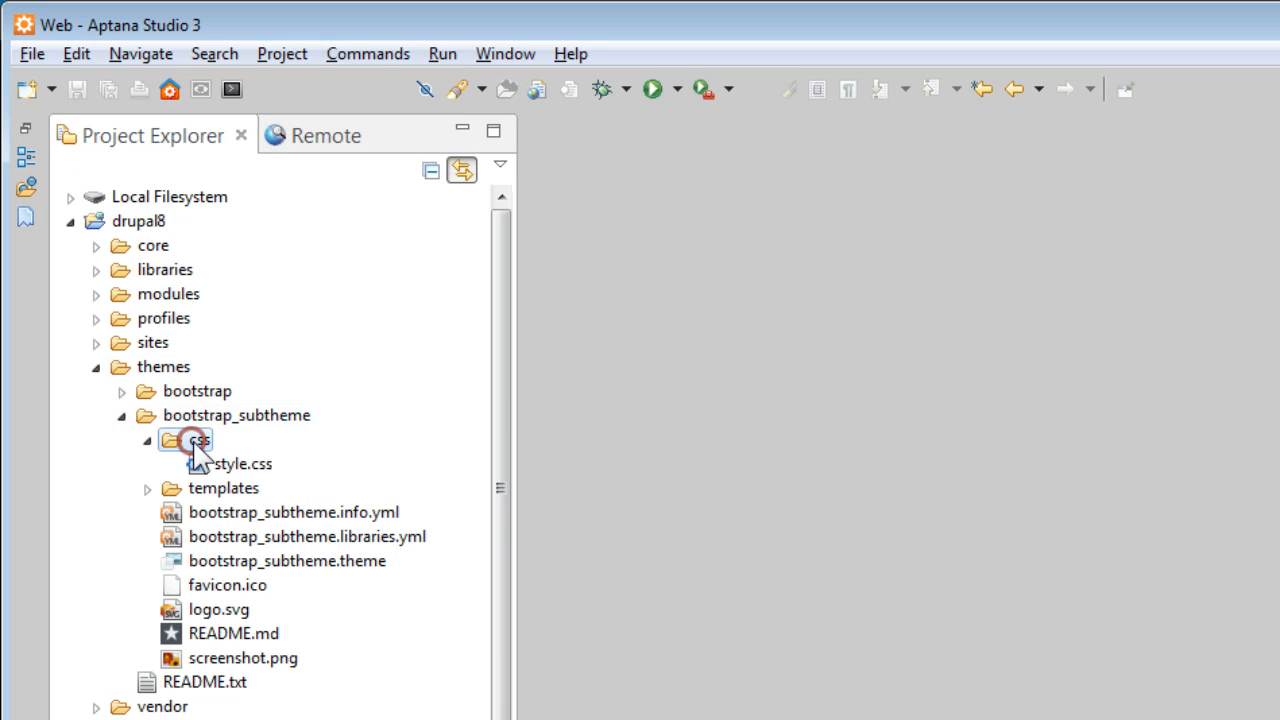
click(186, 441)
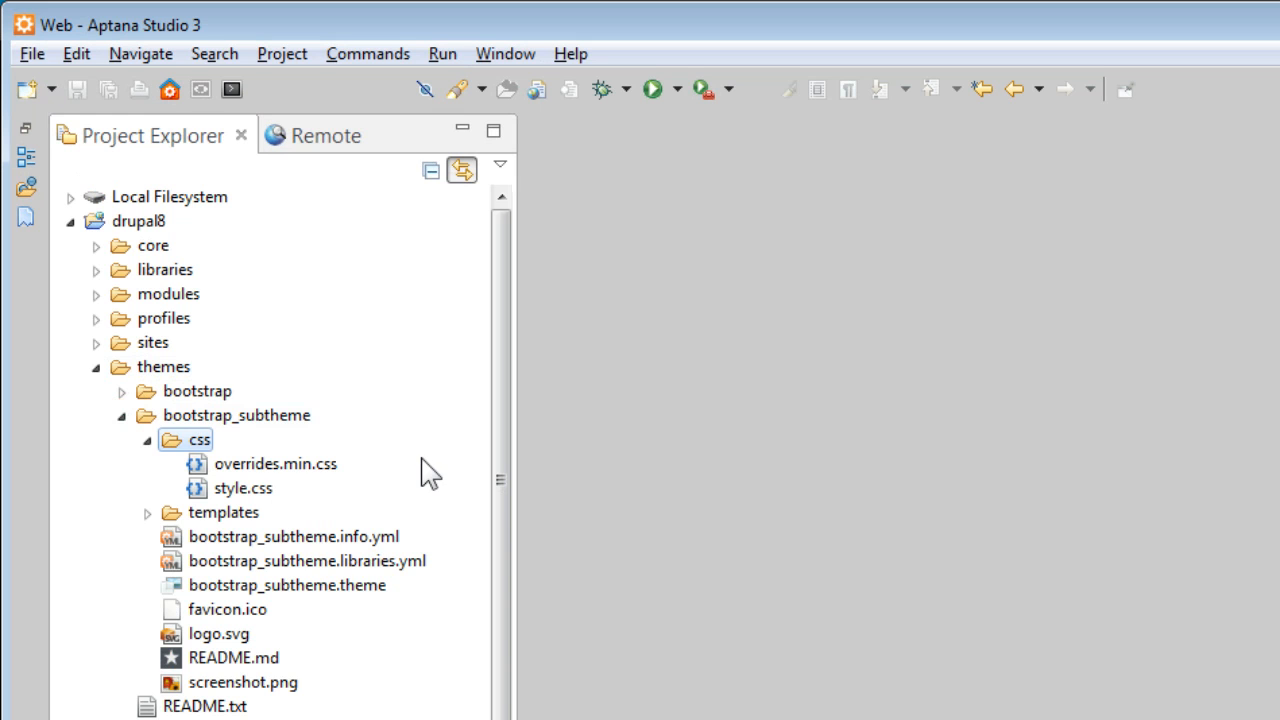
Open bootstrap_subtheme.libraries.yml and duplicate the css/style.css: {} line directly below theme:.
click(325, 566)
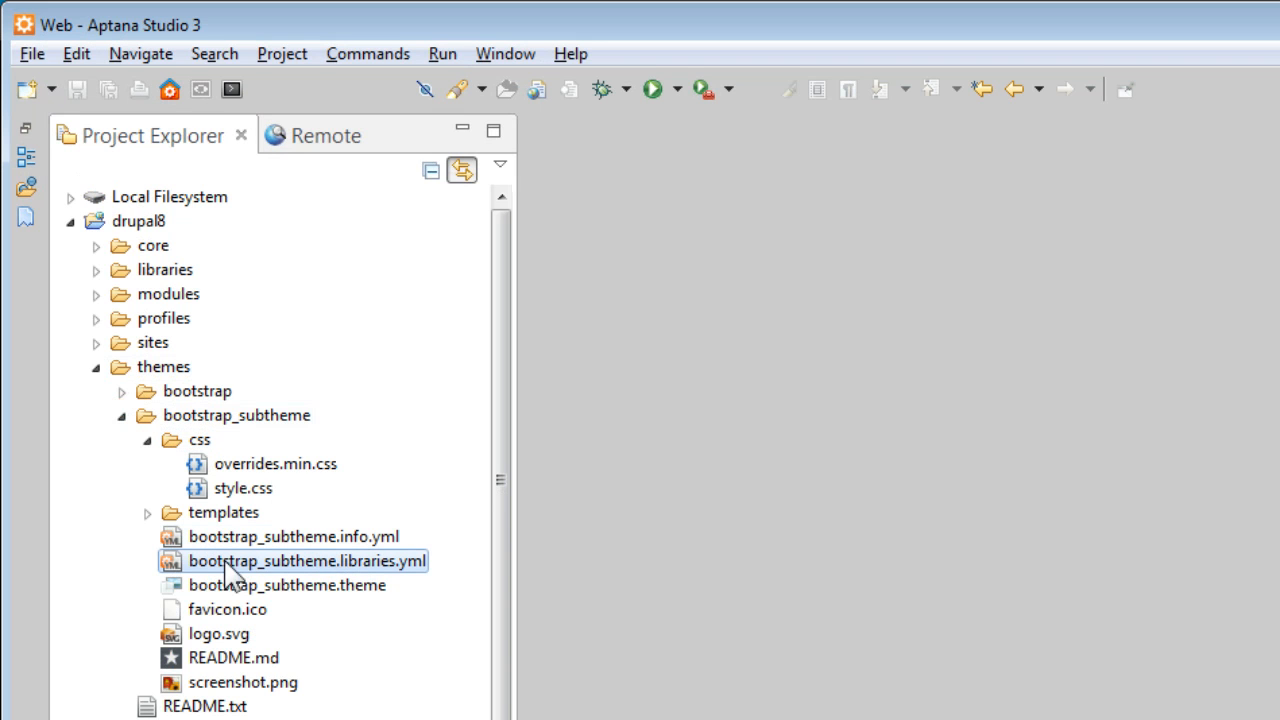
double_click(378, 562)
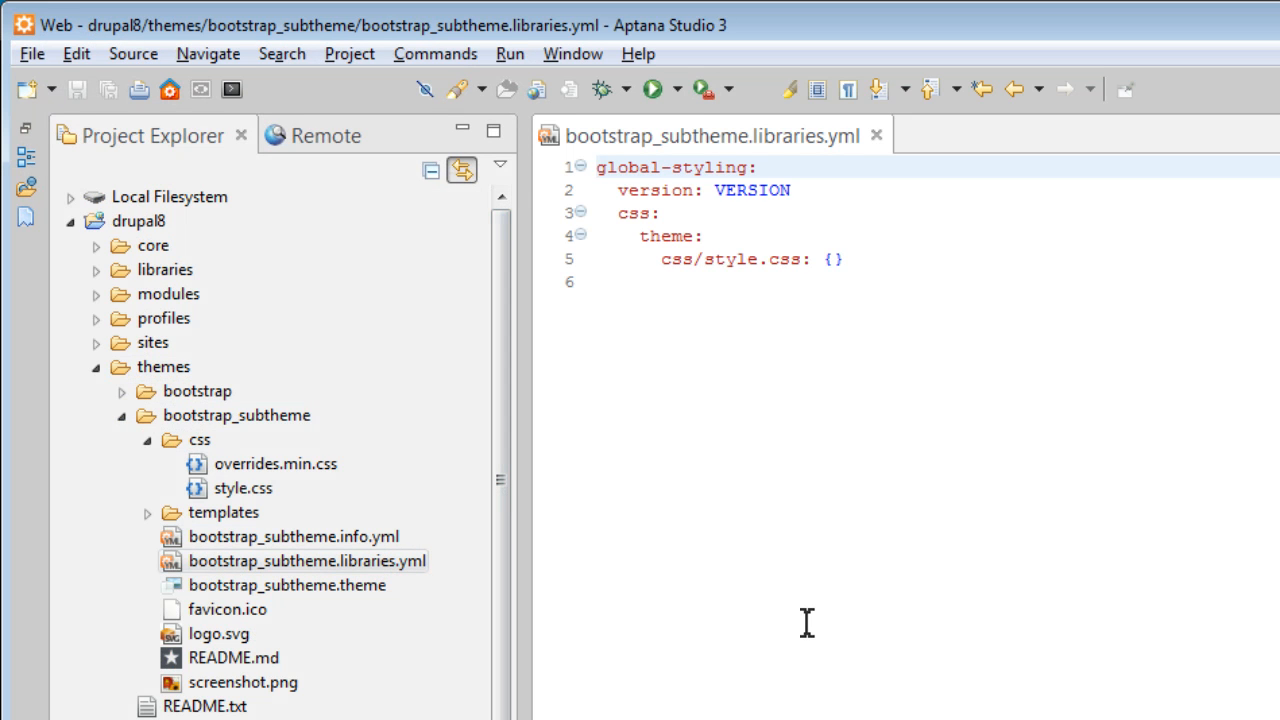
drag(860, 260, 558, 250)
key(ctrl+c)
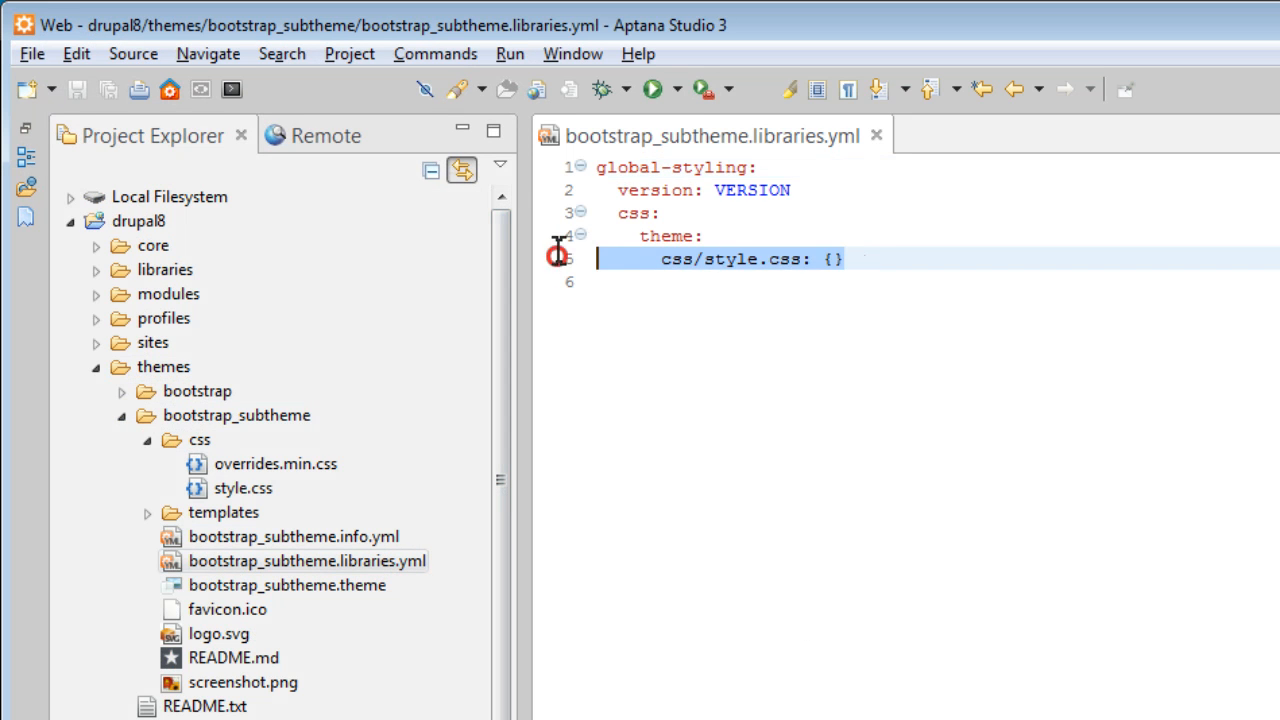
click(724, 238)
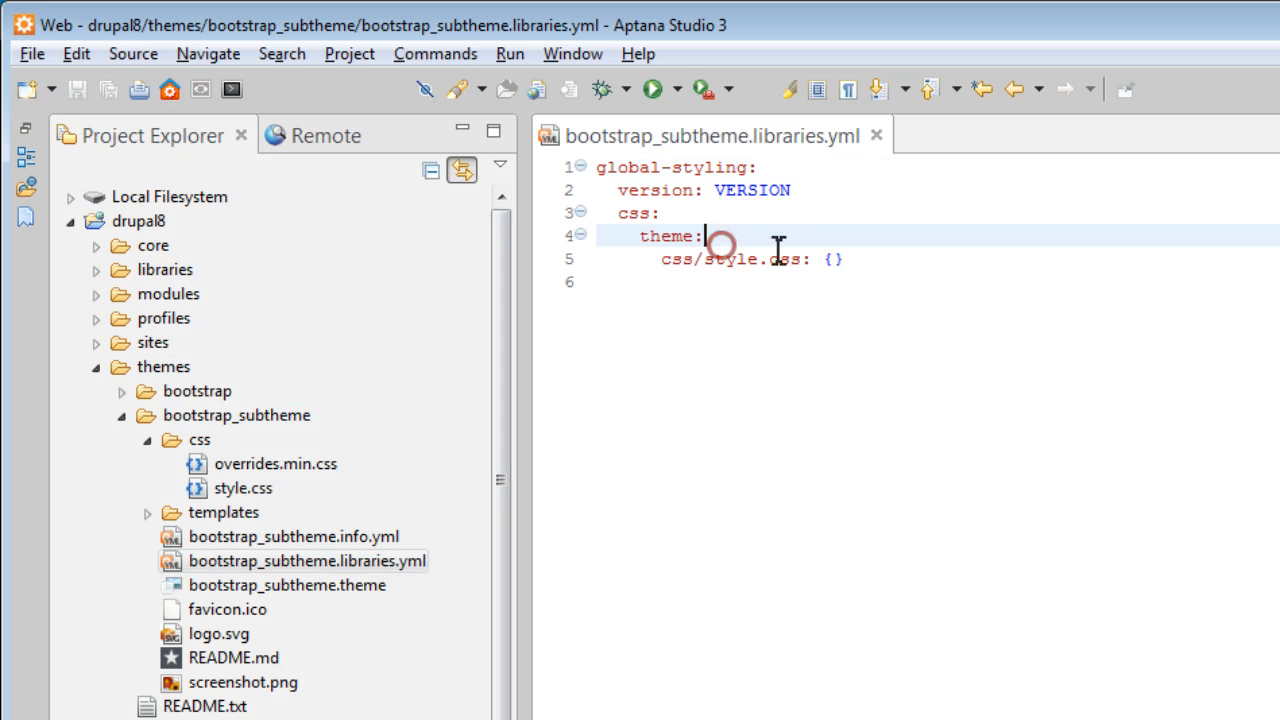
key(Return)
key(Home)
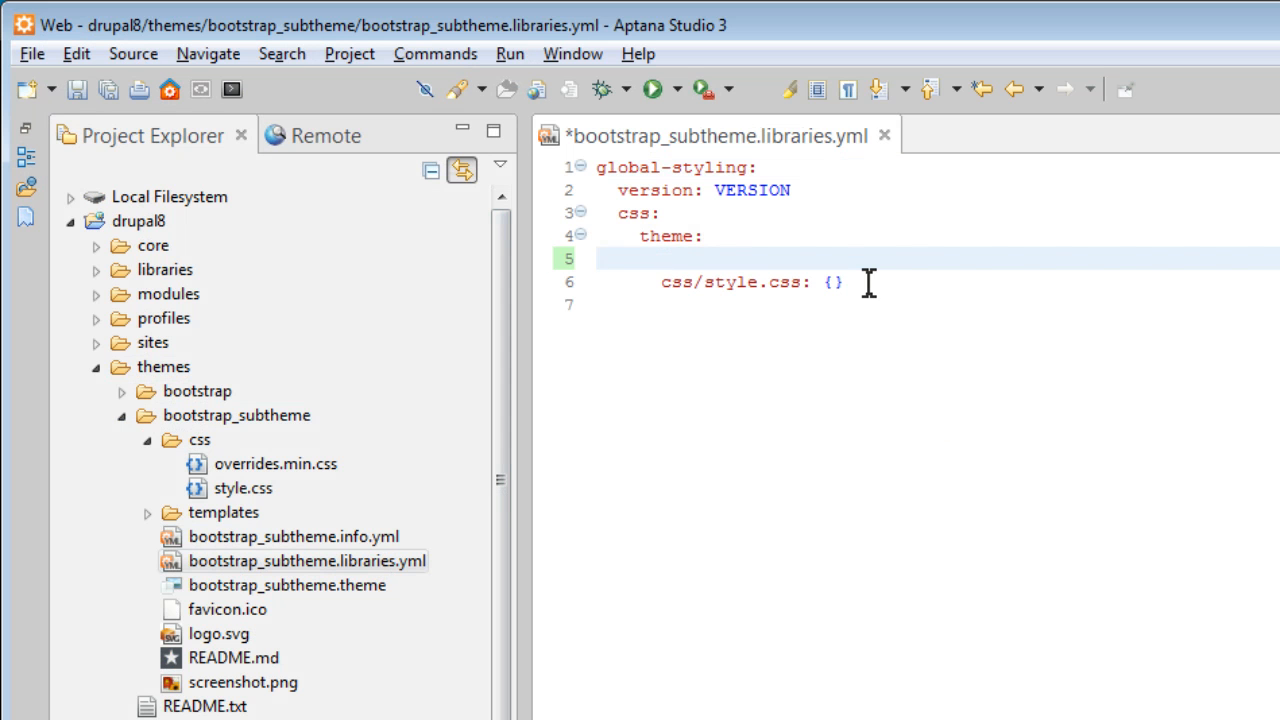
key(ctrl+v)
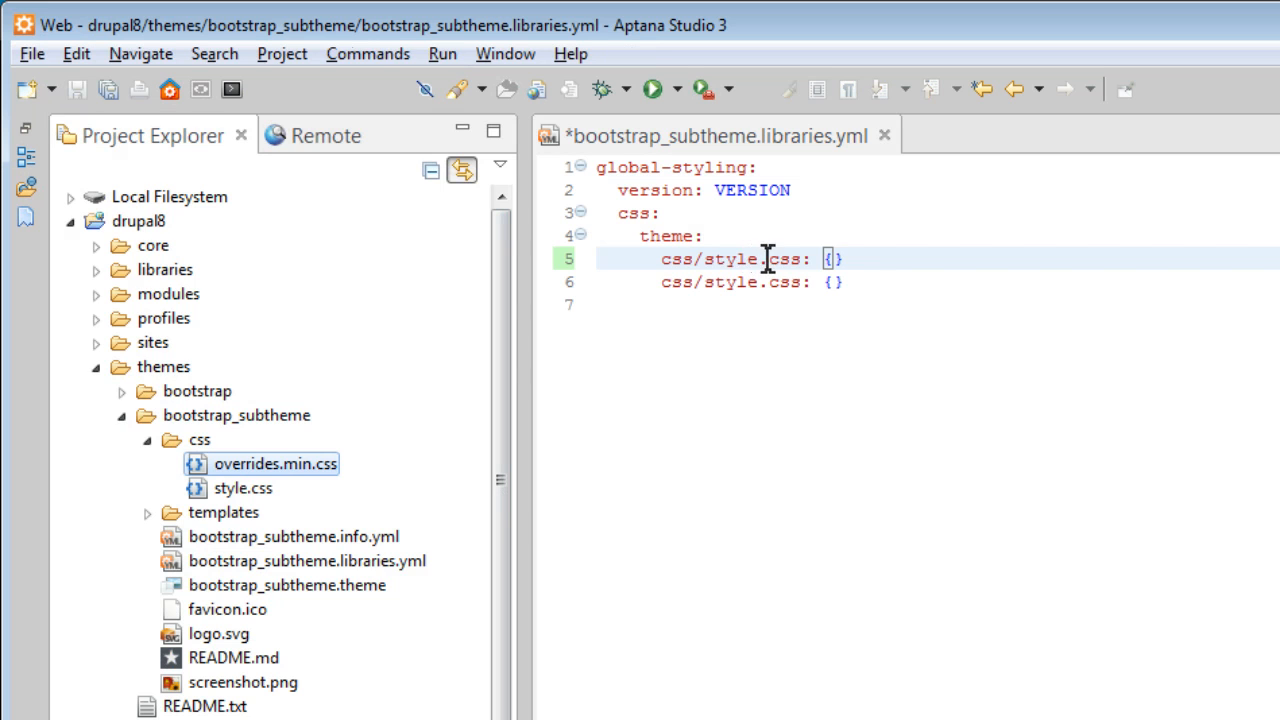
Change the first stylesheet entry under theme: to css/overrides.min.css and save the file.
drag(759, 259, 706, 260)
text(overrides.min)
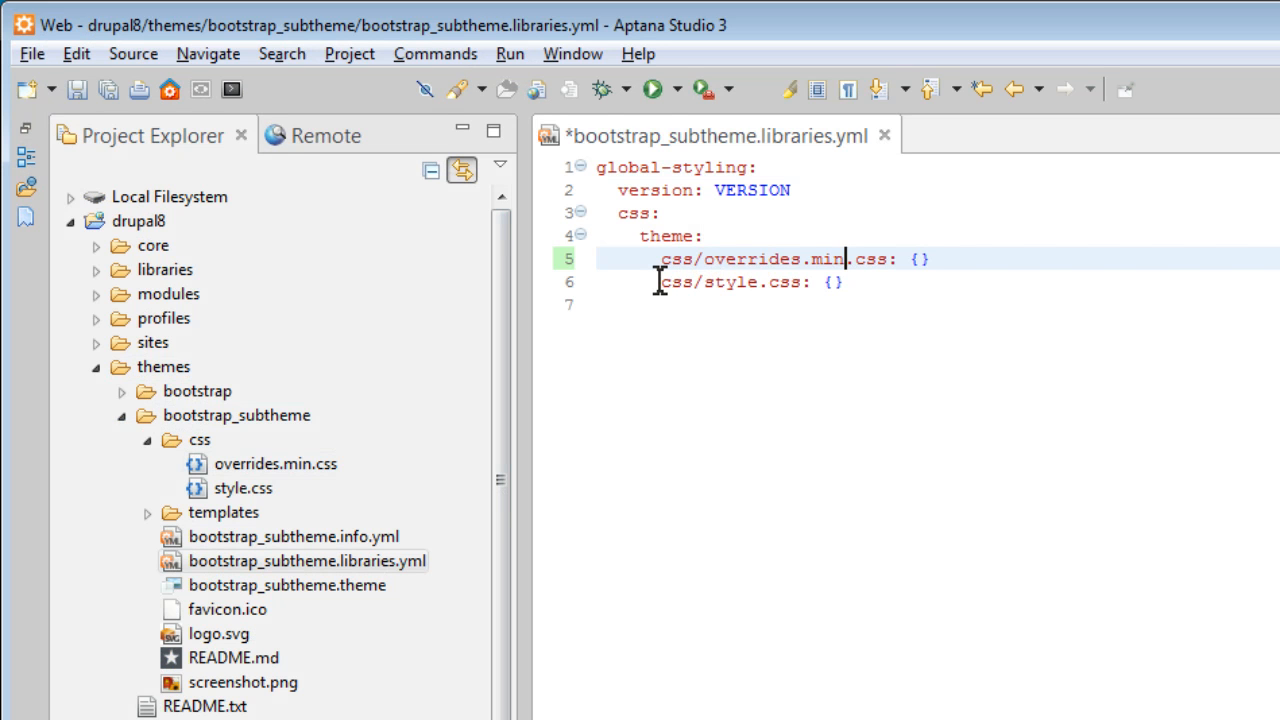
key(ctrl+s)
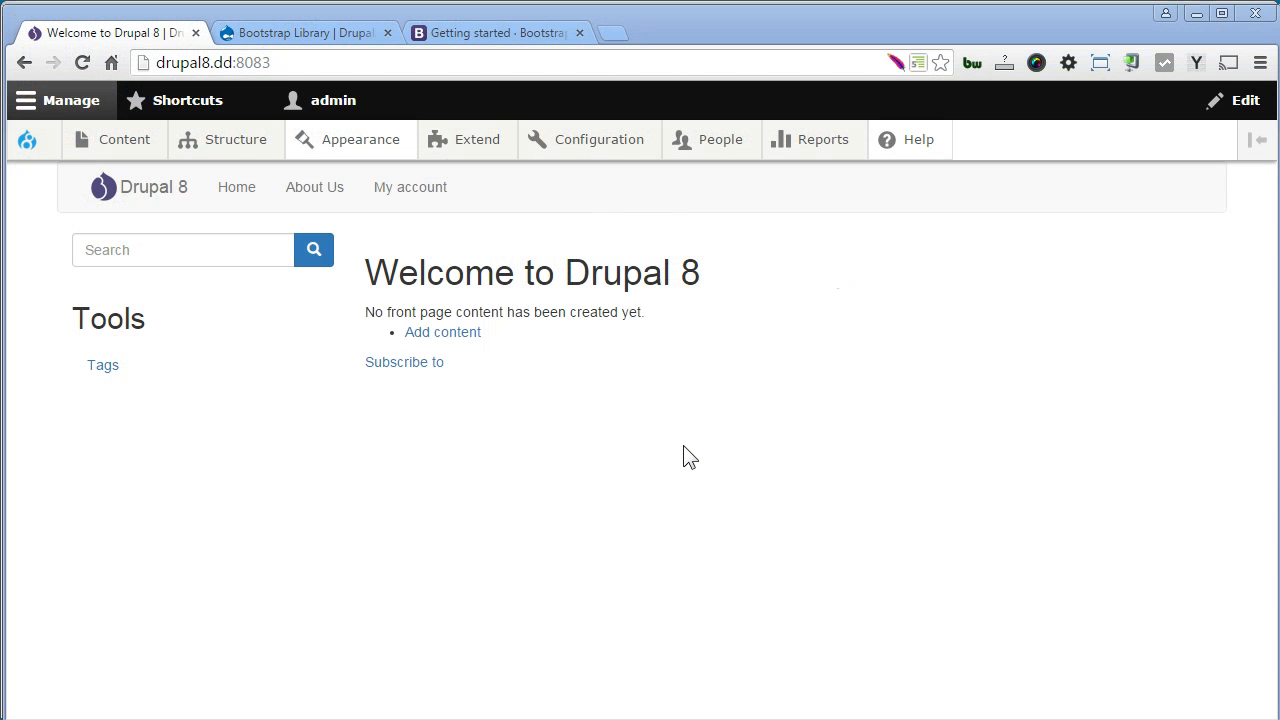
Switch to the Drupal site in the browser and flush all caches.
mouse_move(25, 141)
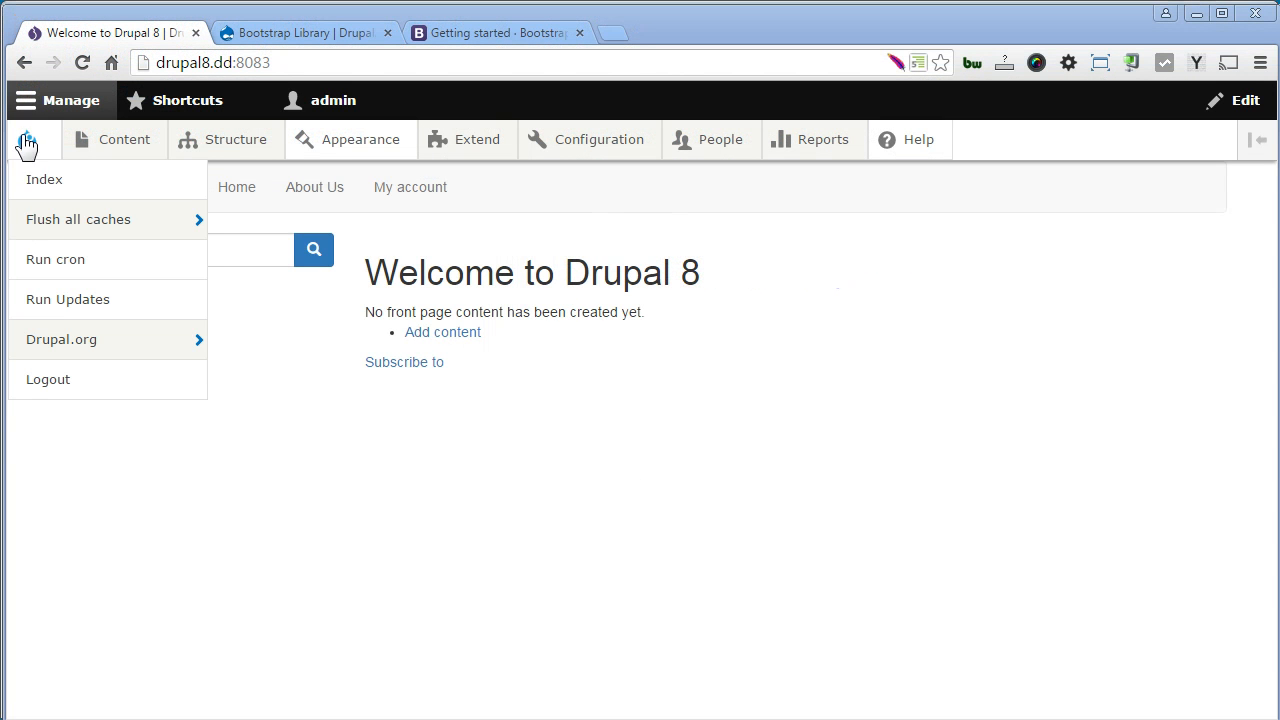
click(36, 230)
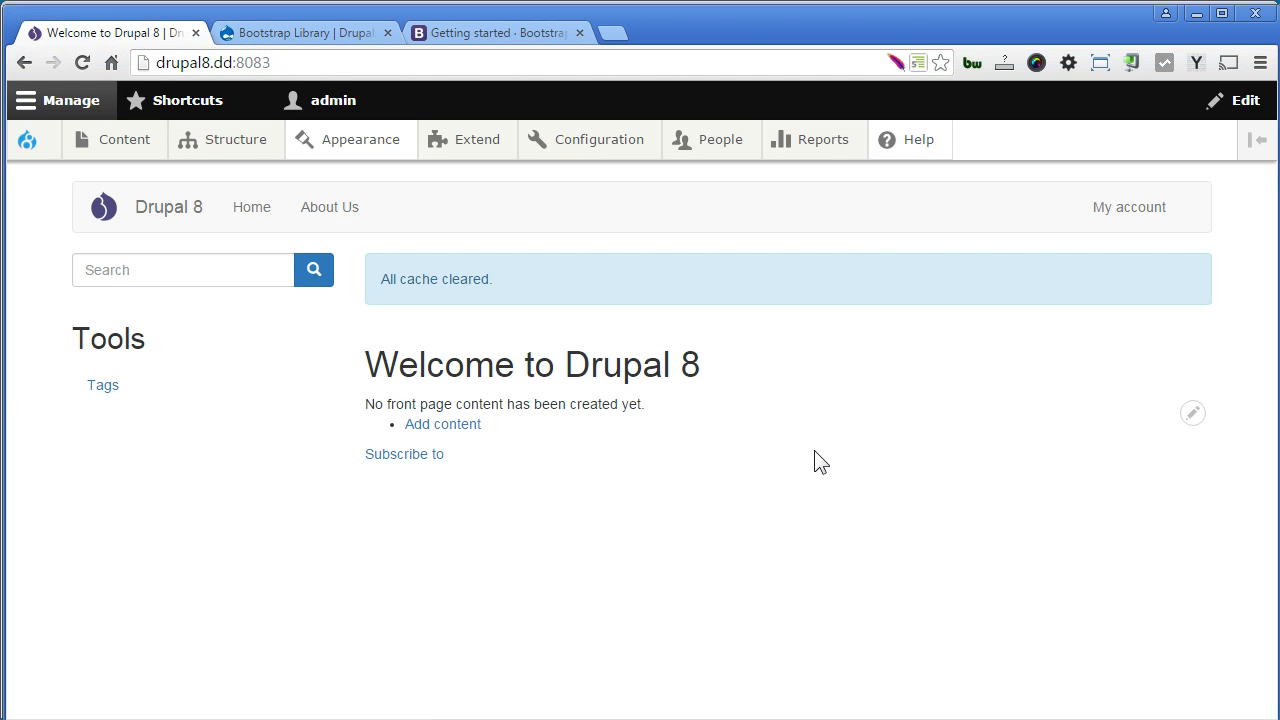
View the front page's source and search it for each occurrence of bootstrap.min.
key(ctrl+u)
key(ctrl+f)
text(boo)
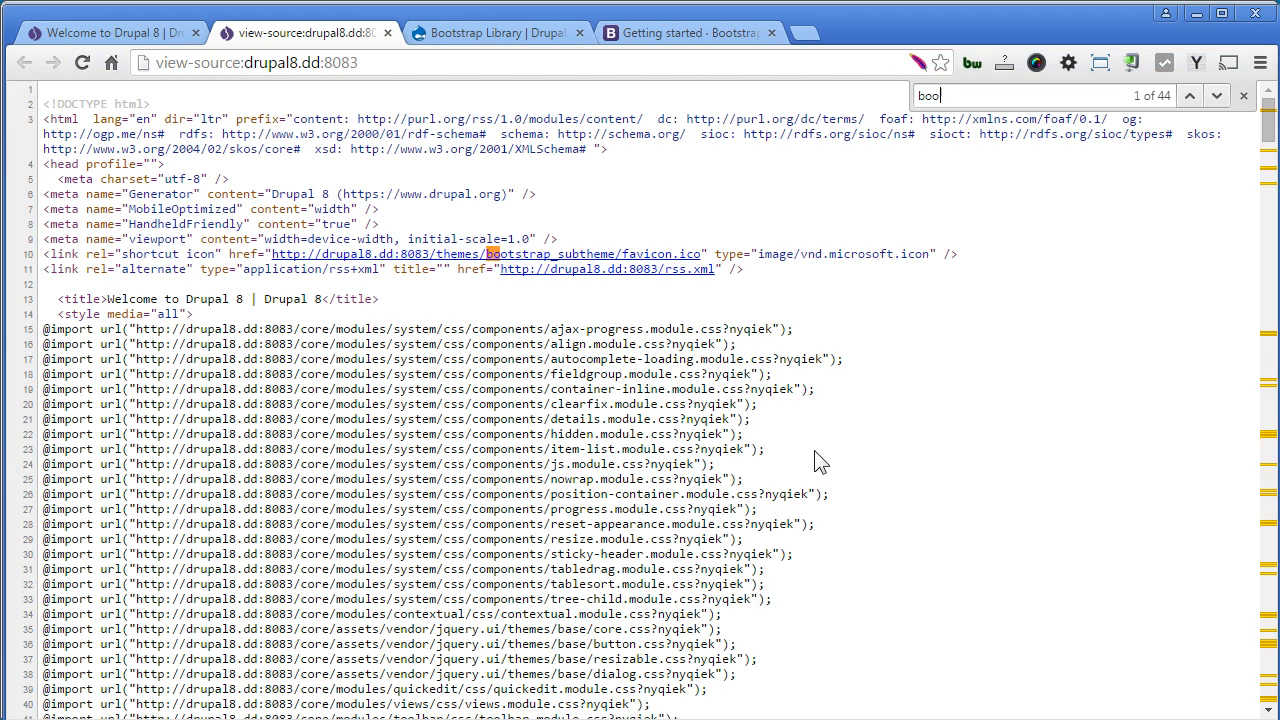
text(tstrap.min)
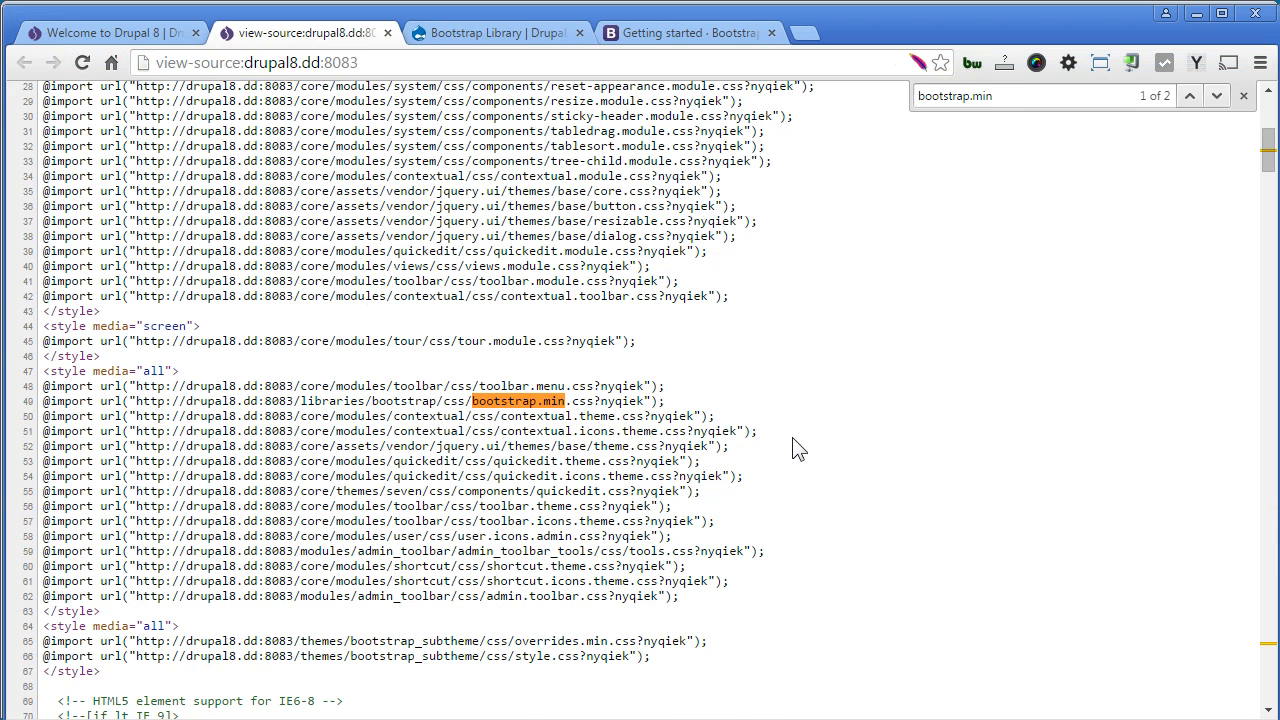
key(Return)
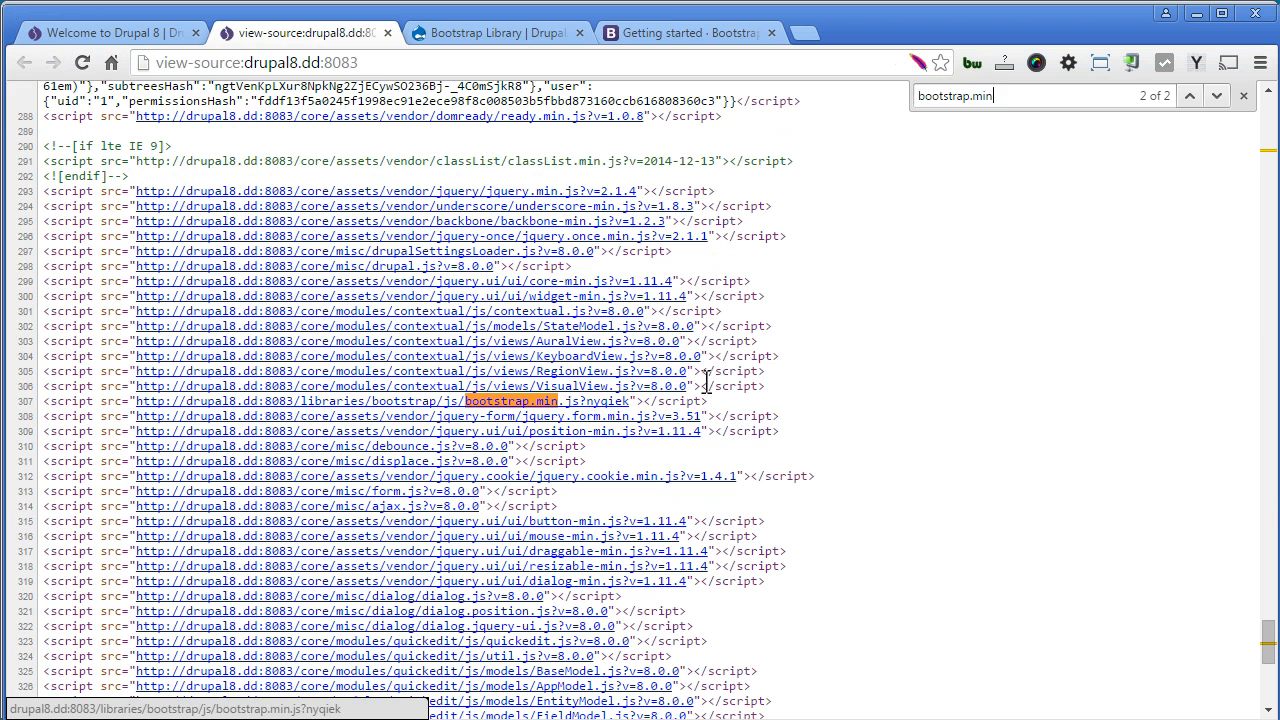
Search the page source for "over" and highlight the overrides.min.css file name in the sub-theme's import line.
double_click(1035, 95)
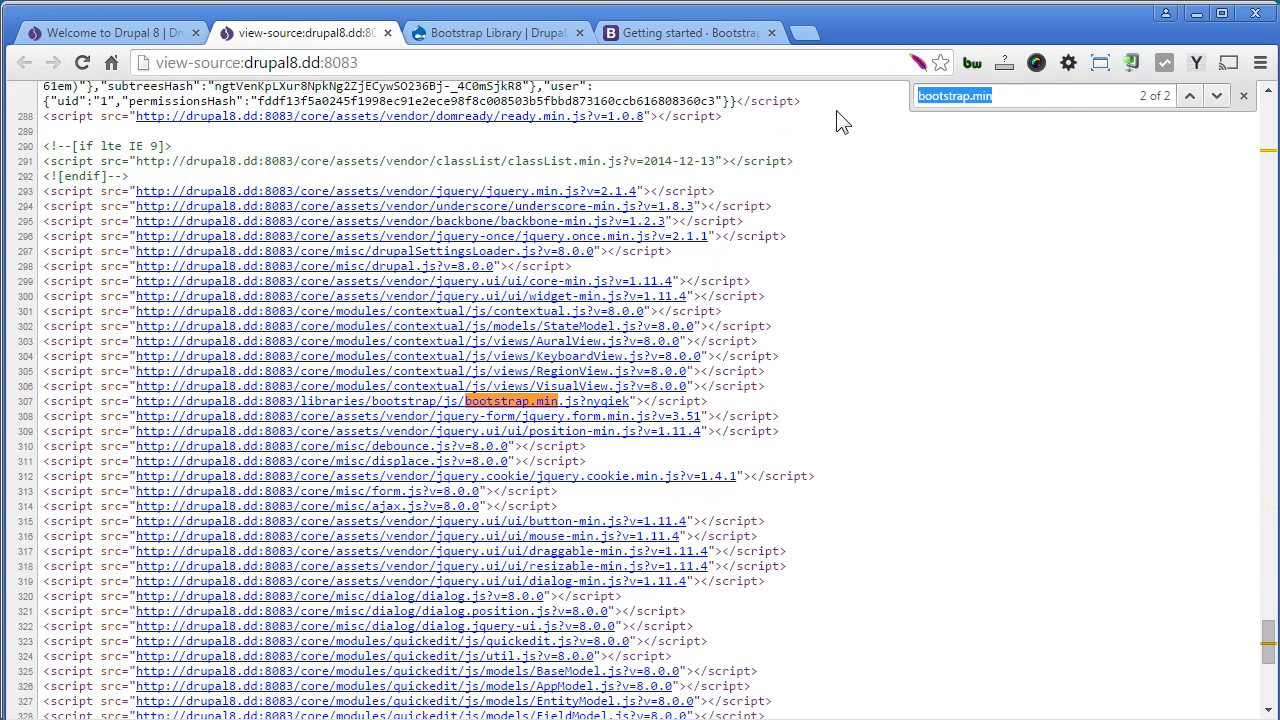
text(over)
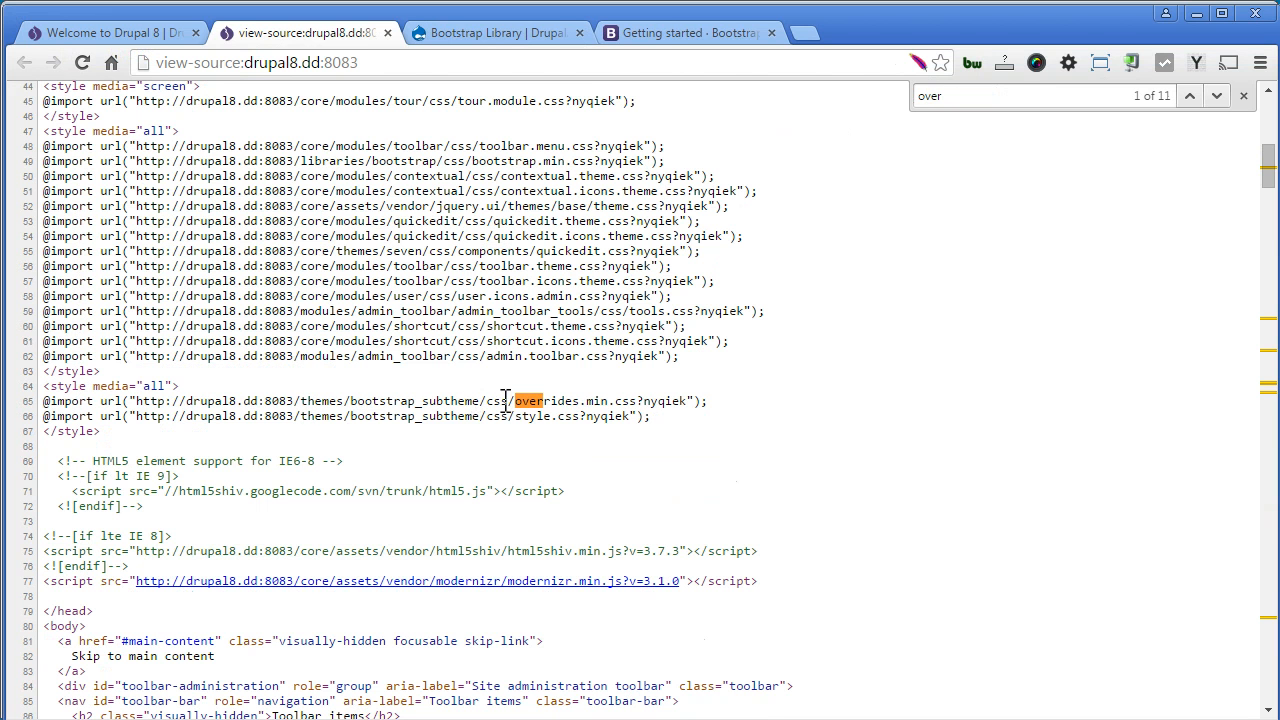
drag(510, 401, 638, 401)
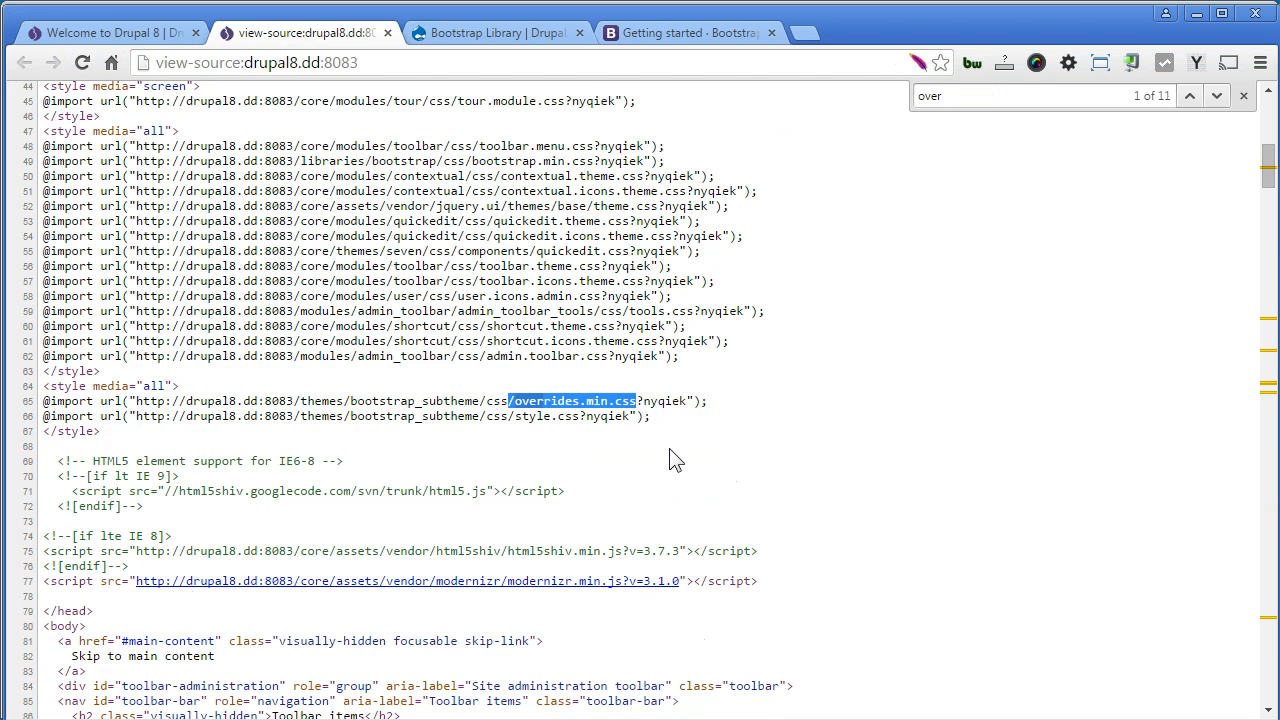